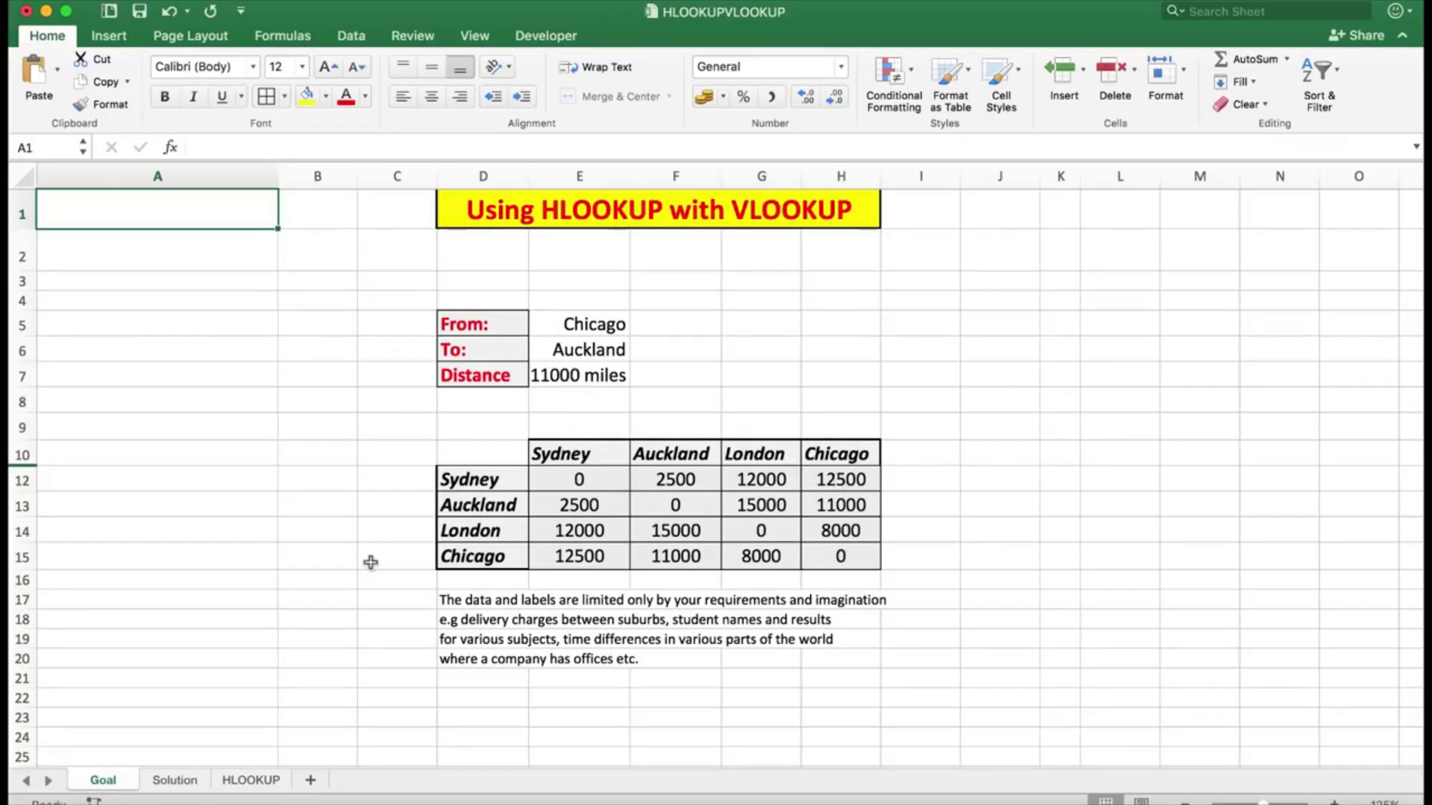
Look over the Solution, HLOOKUP and Goal sheets, and return to the Solution sheet.
click(179, 780)
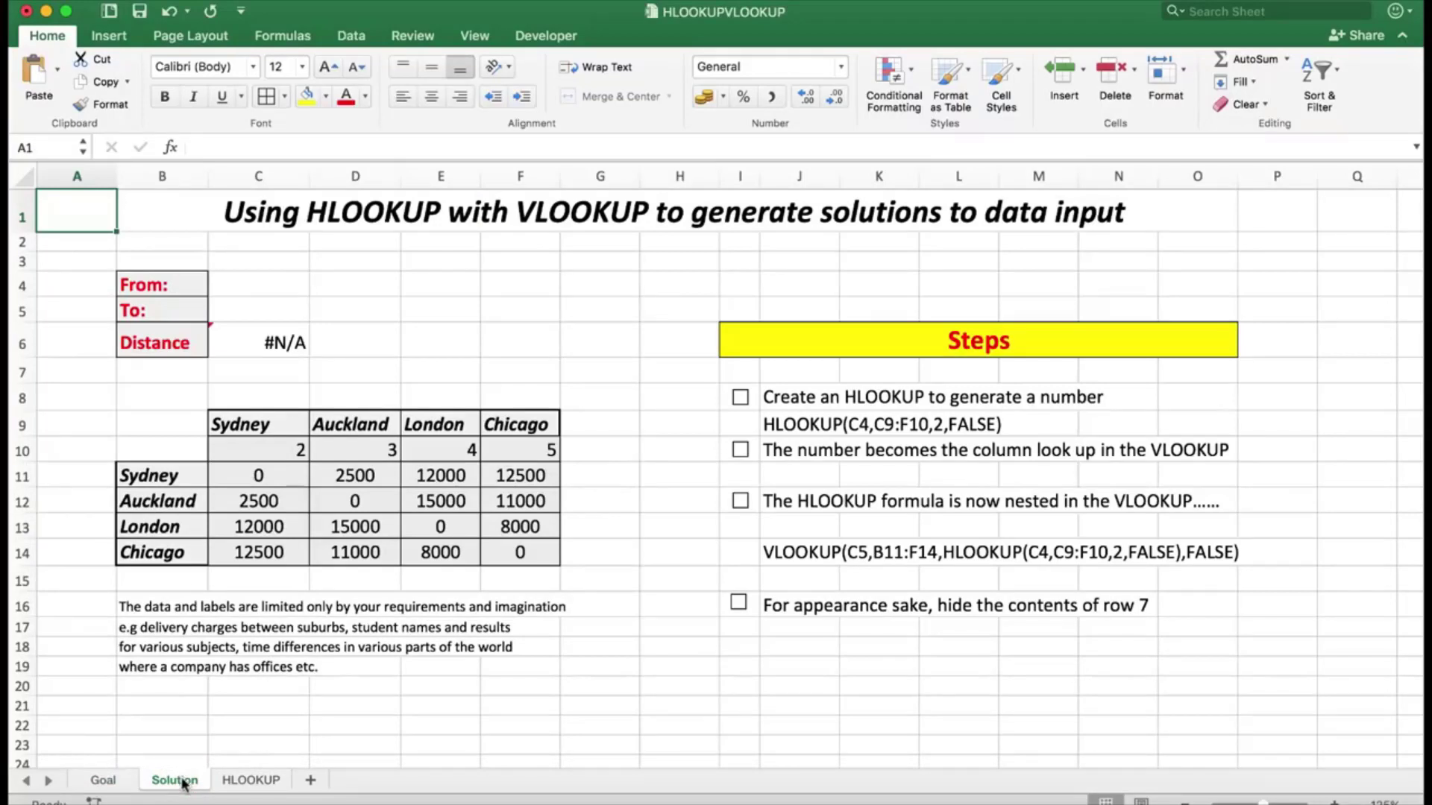
click(254, 781)
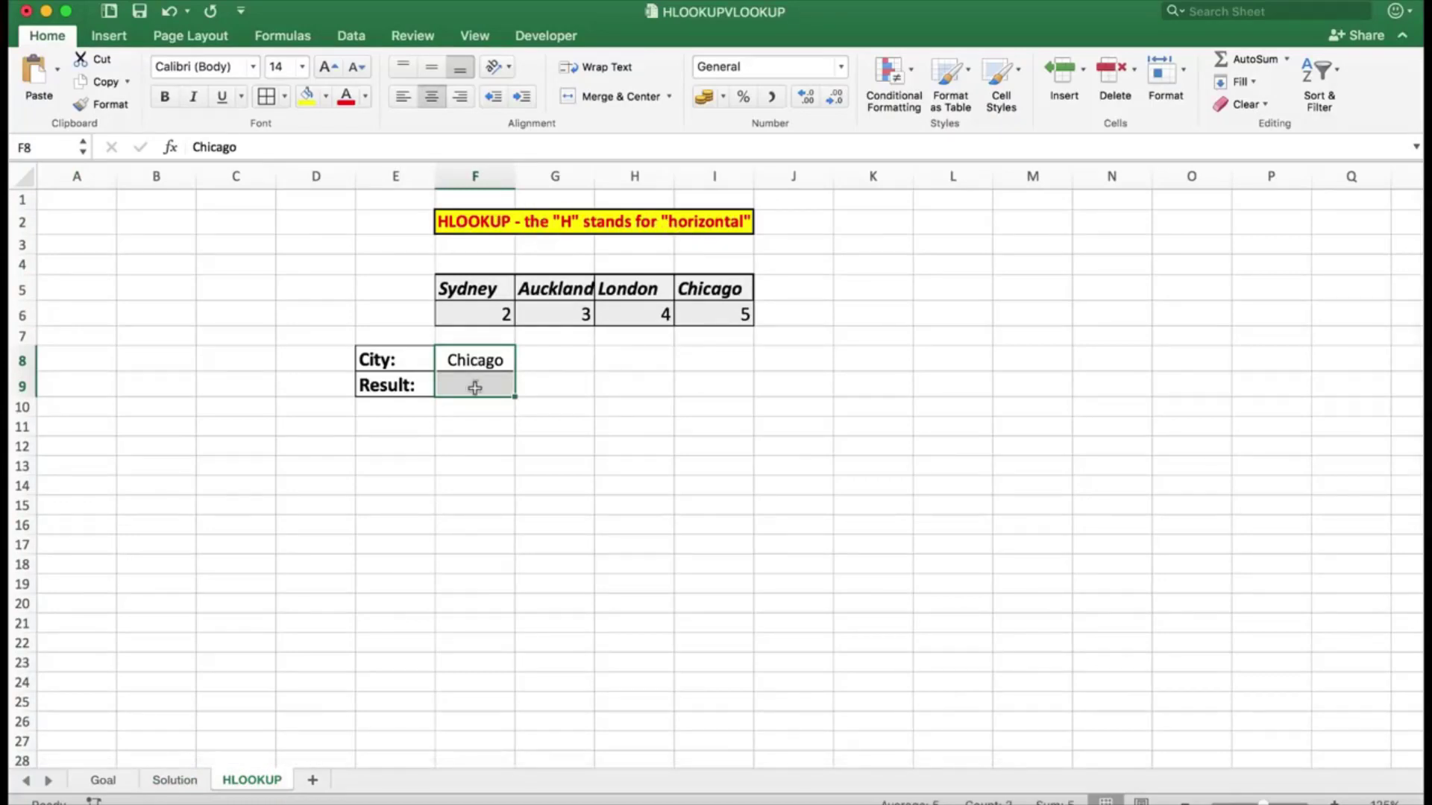
click(108, 783)
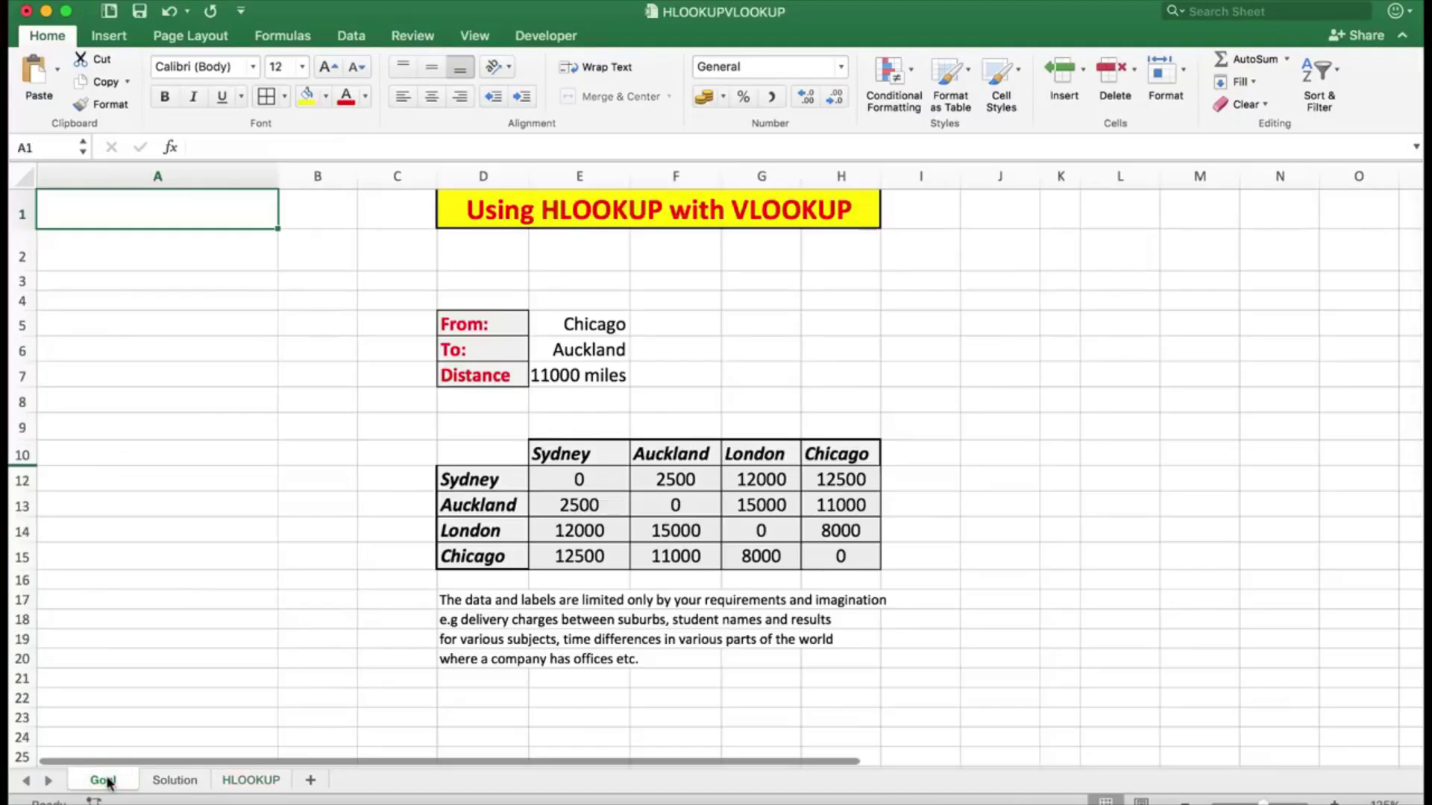
click(178, 779)
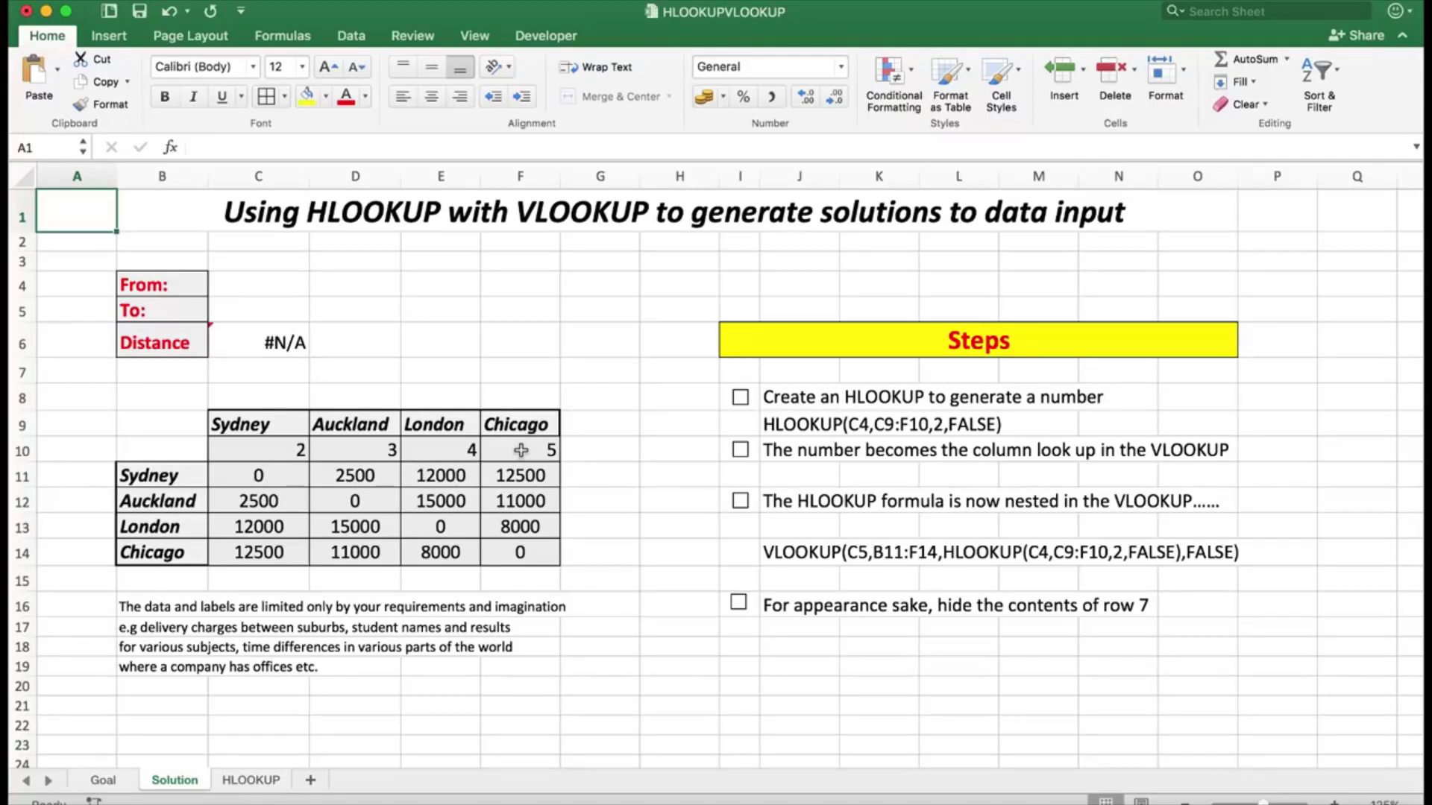
Turn the HLOOKUP text in J9 into the live formula =HLOOKUP(C4,C9:F10,2,FALSE).
click(795, 423)
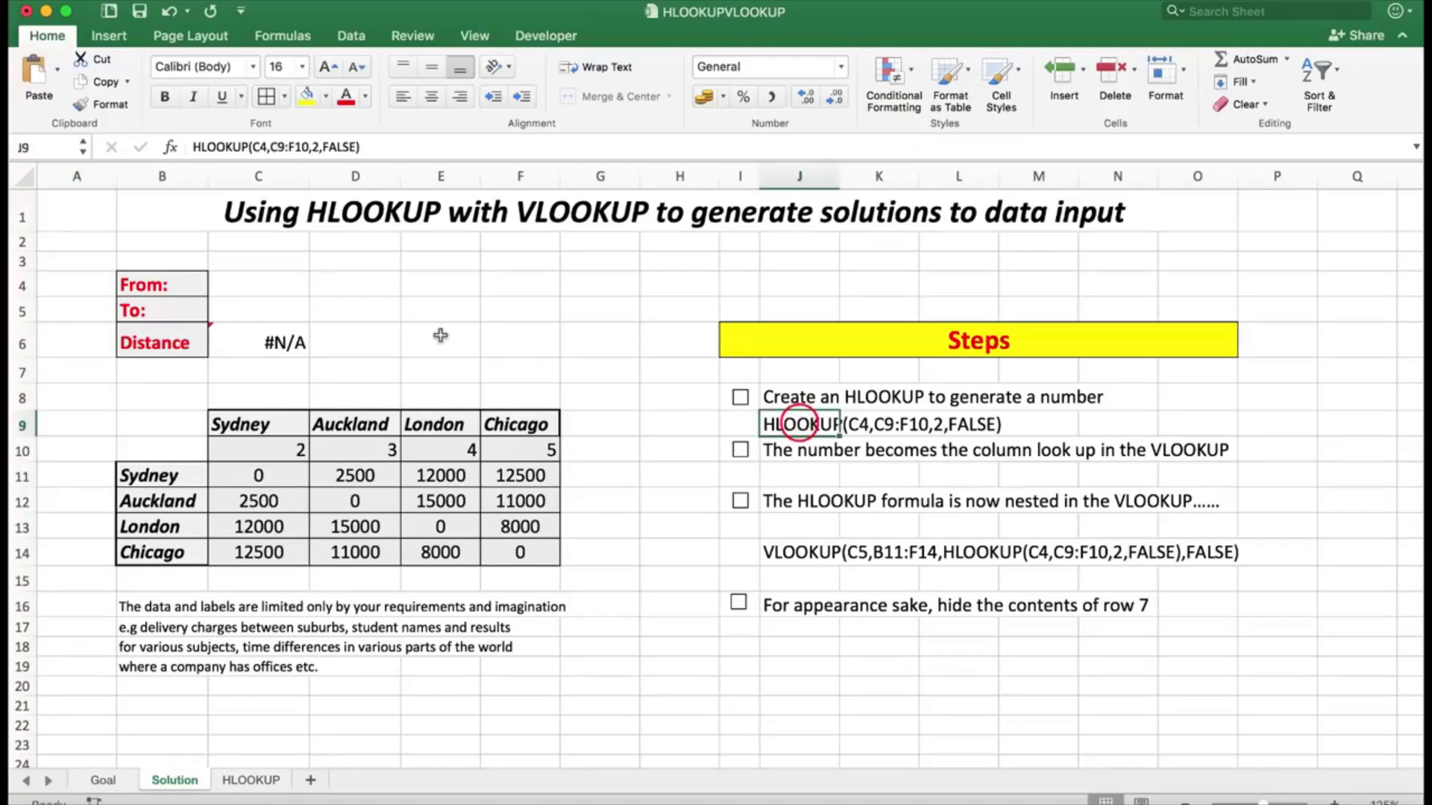
click(192, 147)
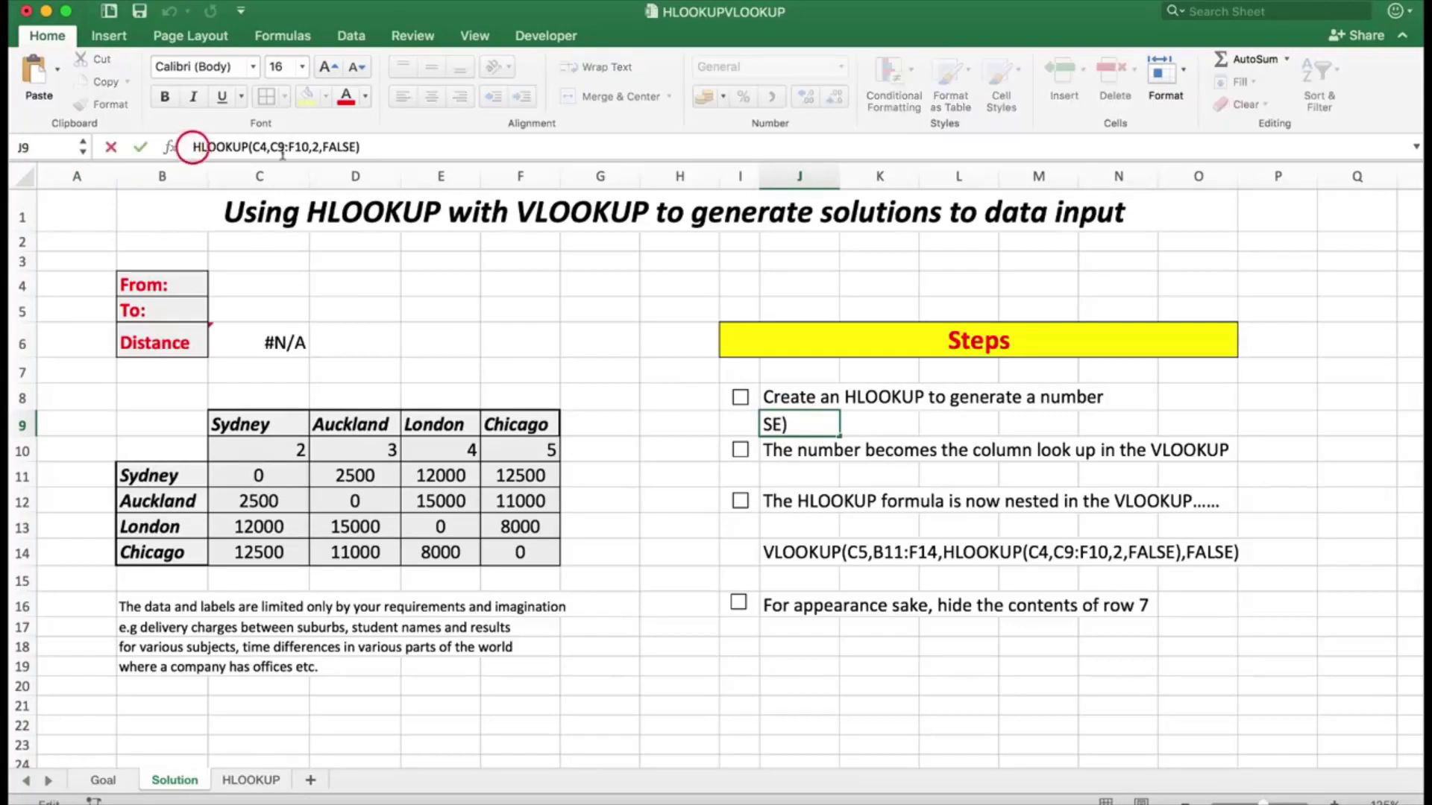
text(=)
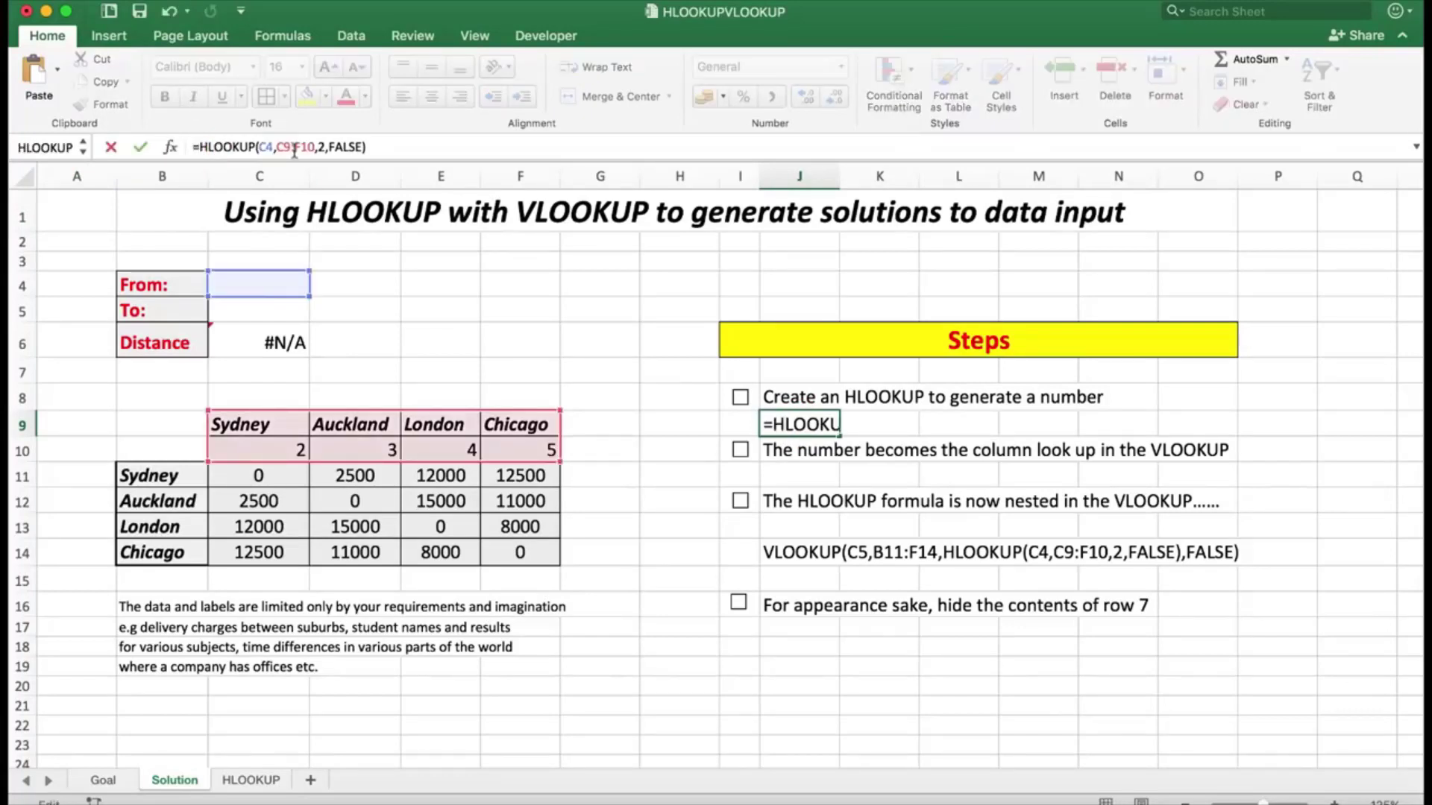
key(Return)
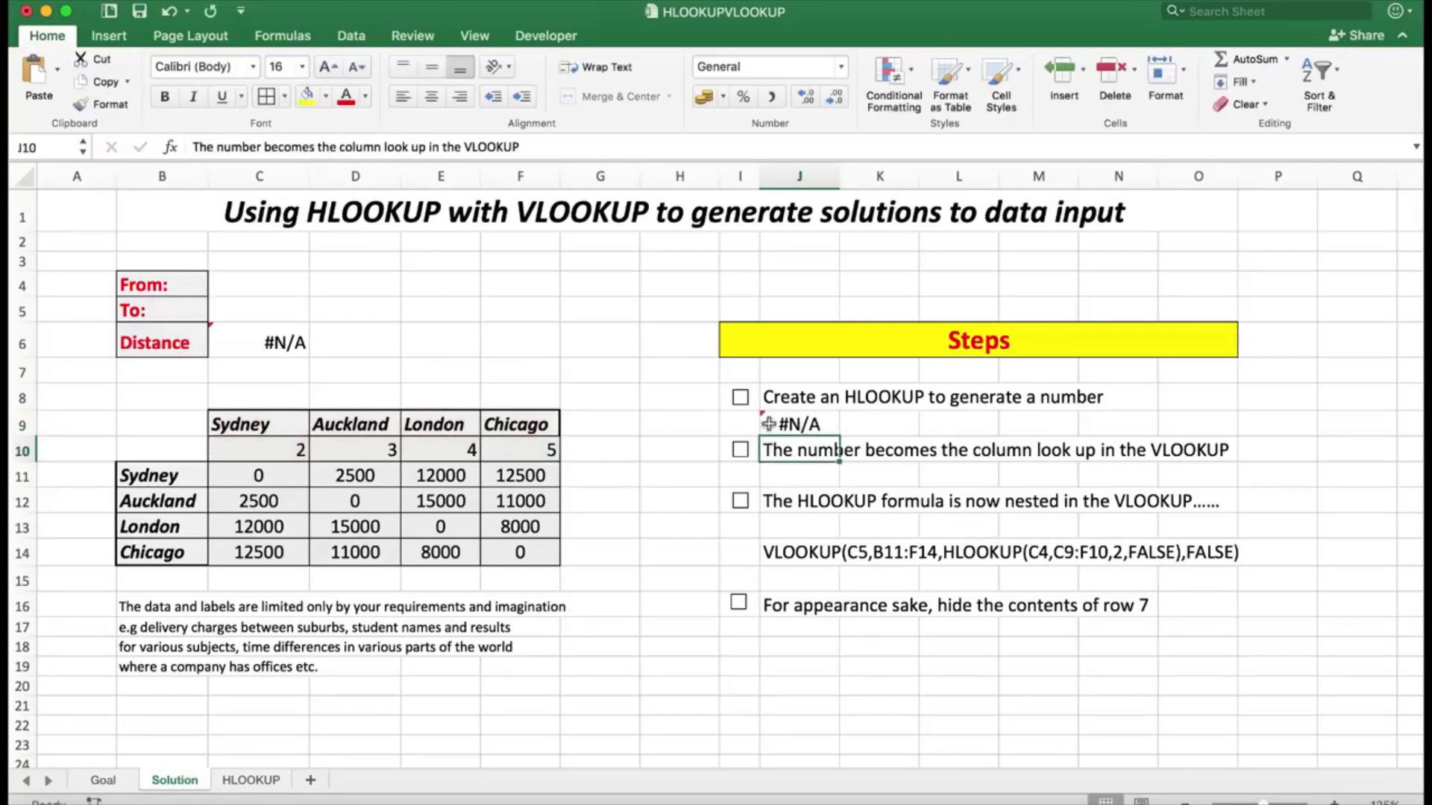
Enter London as the From city in C4 and mark the first two checklist steps as done.
click(259, 285)
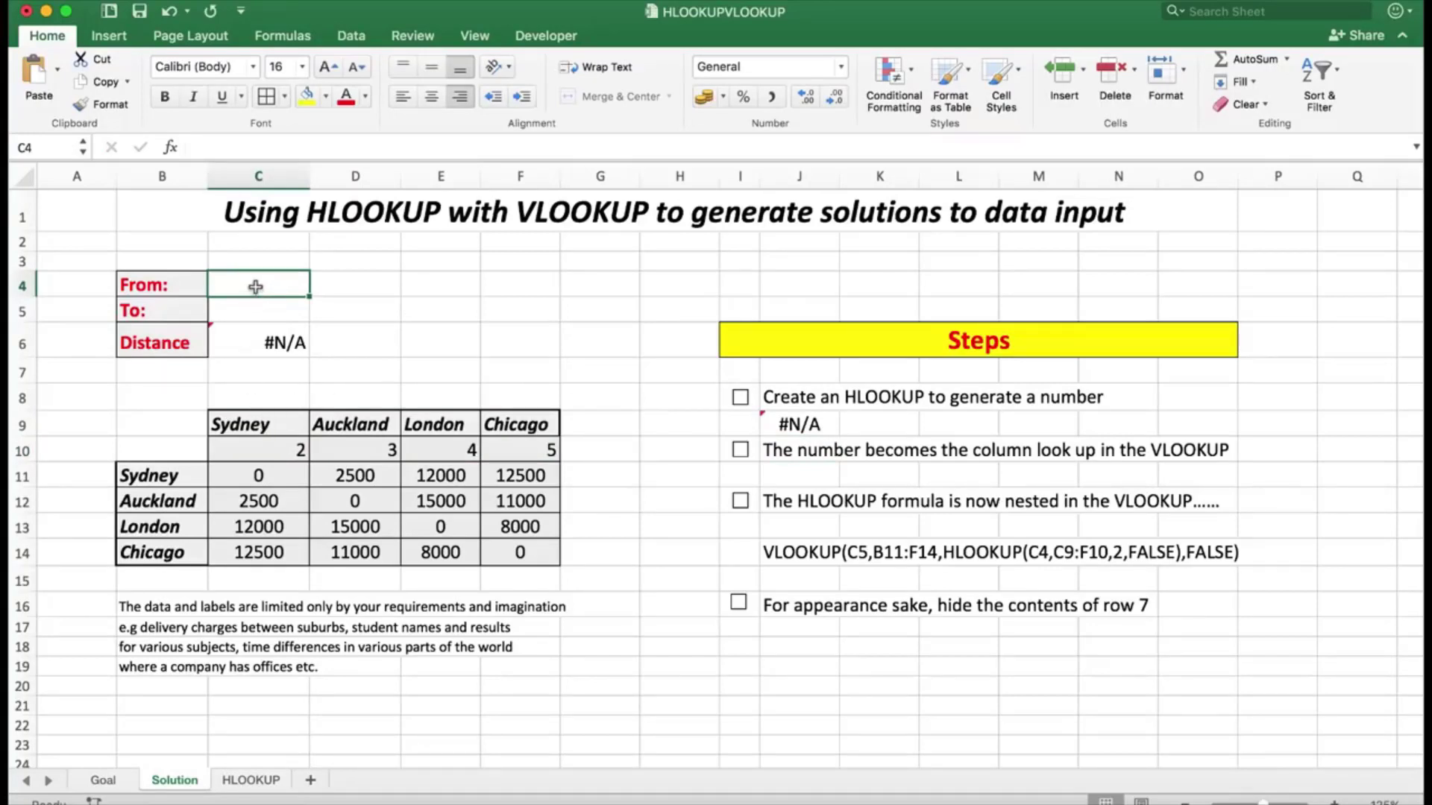
click(797, 423)
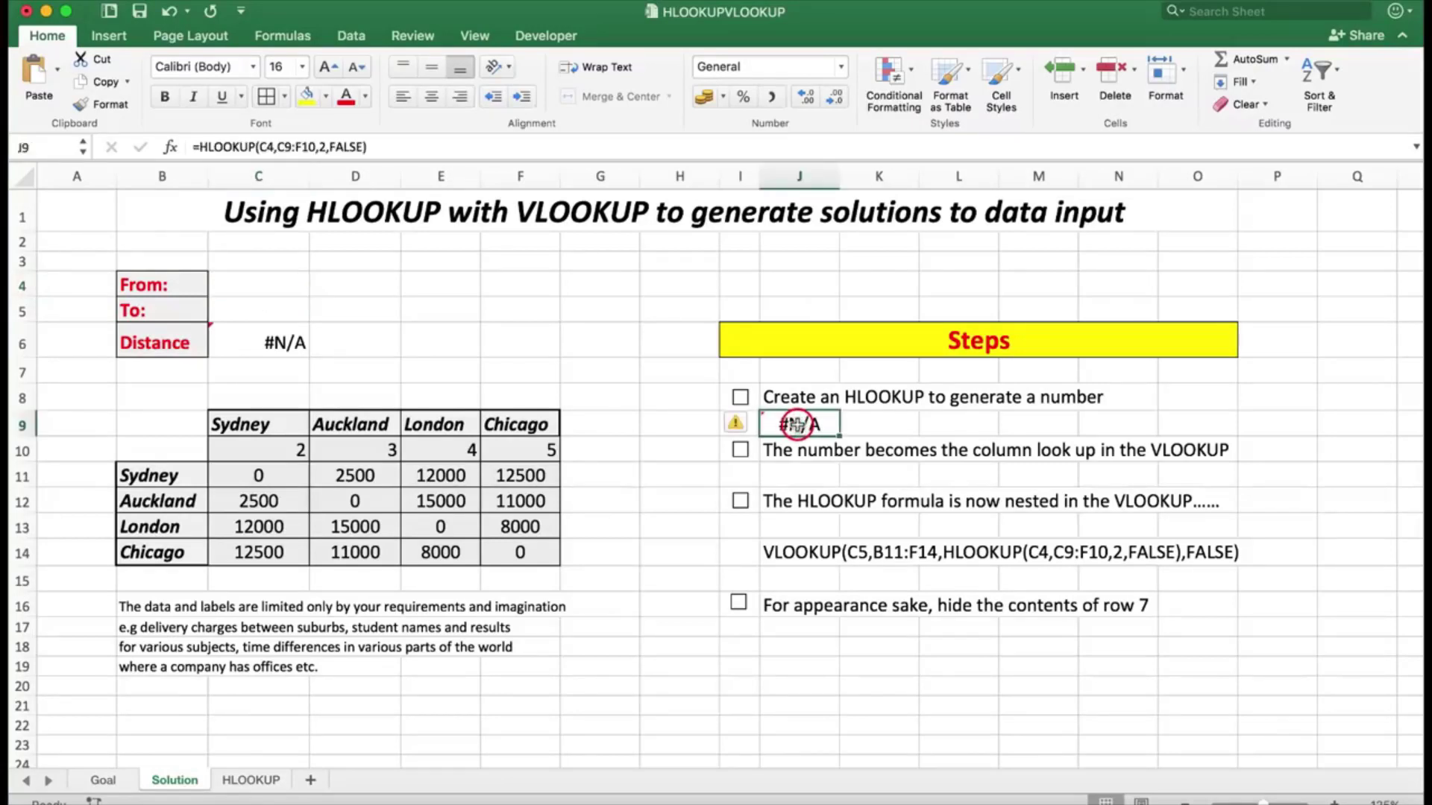
click(262, 288)
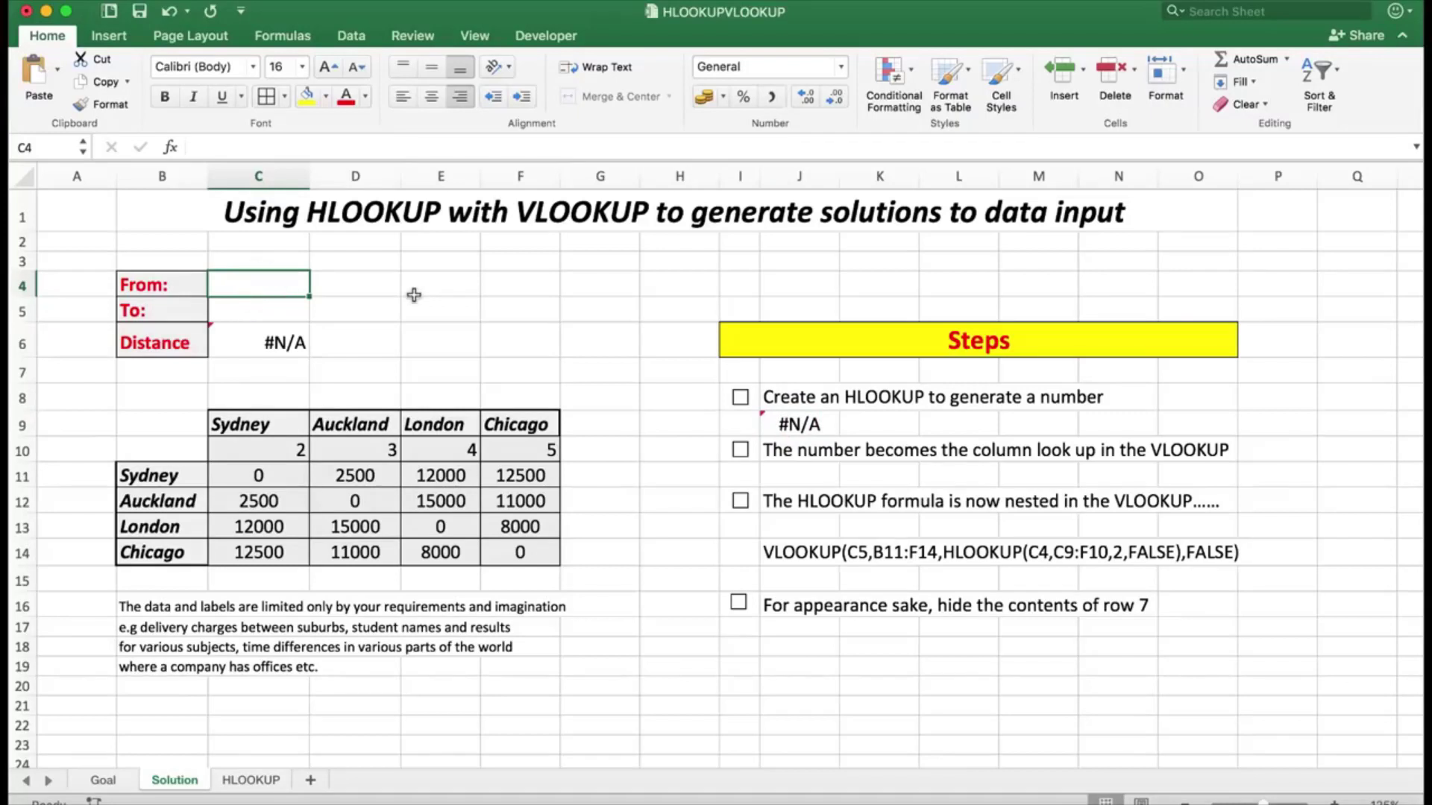
text(Lon)
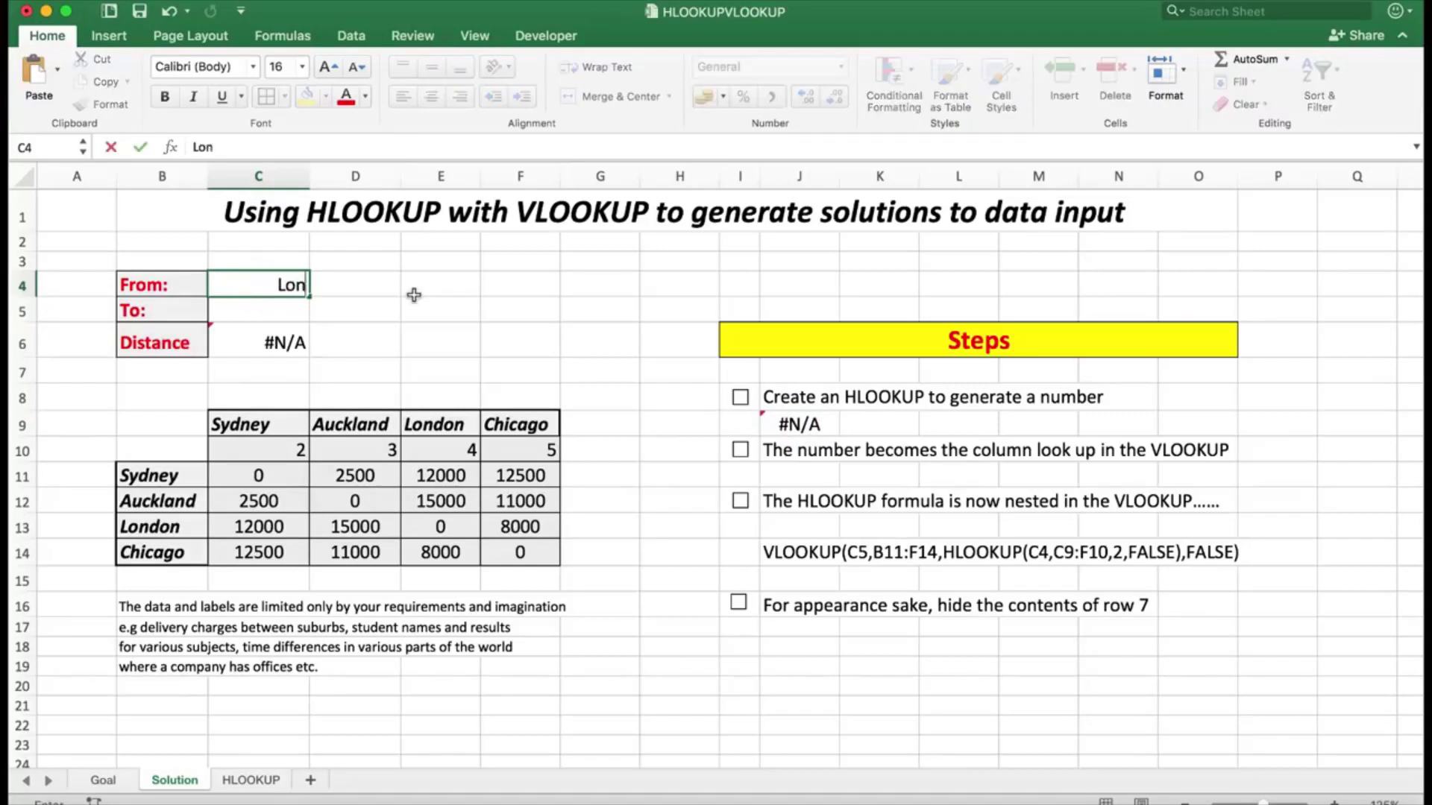
text(don)
key(Return)
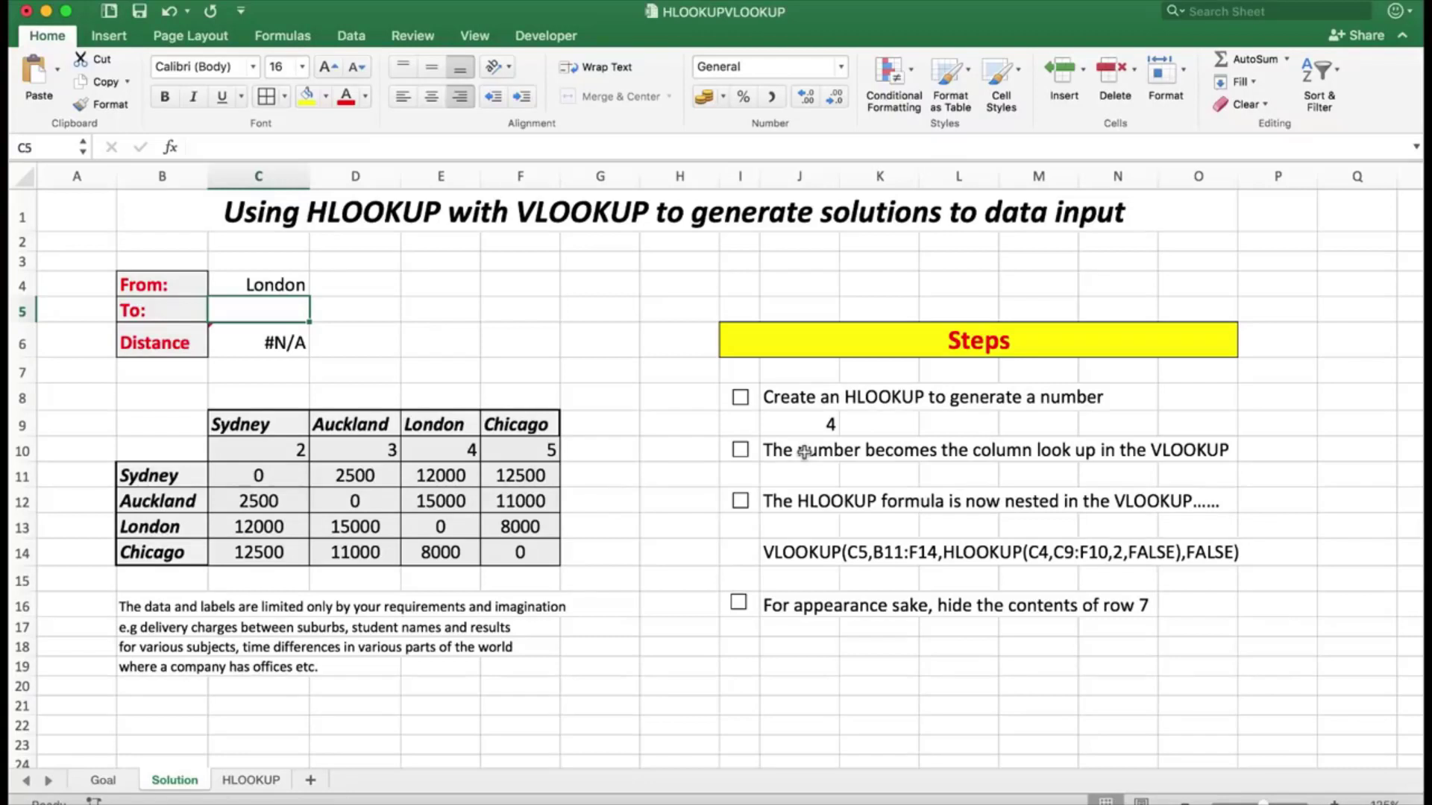
click(739, 398)
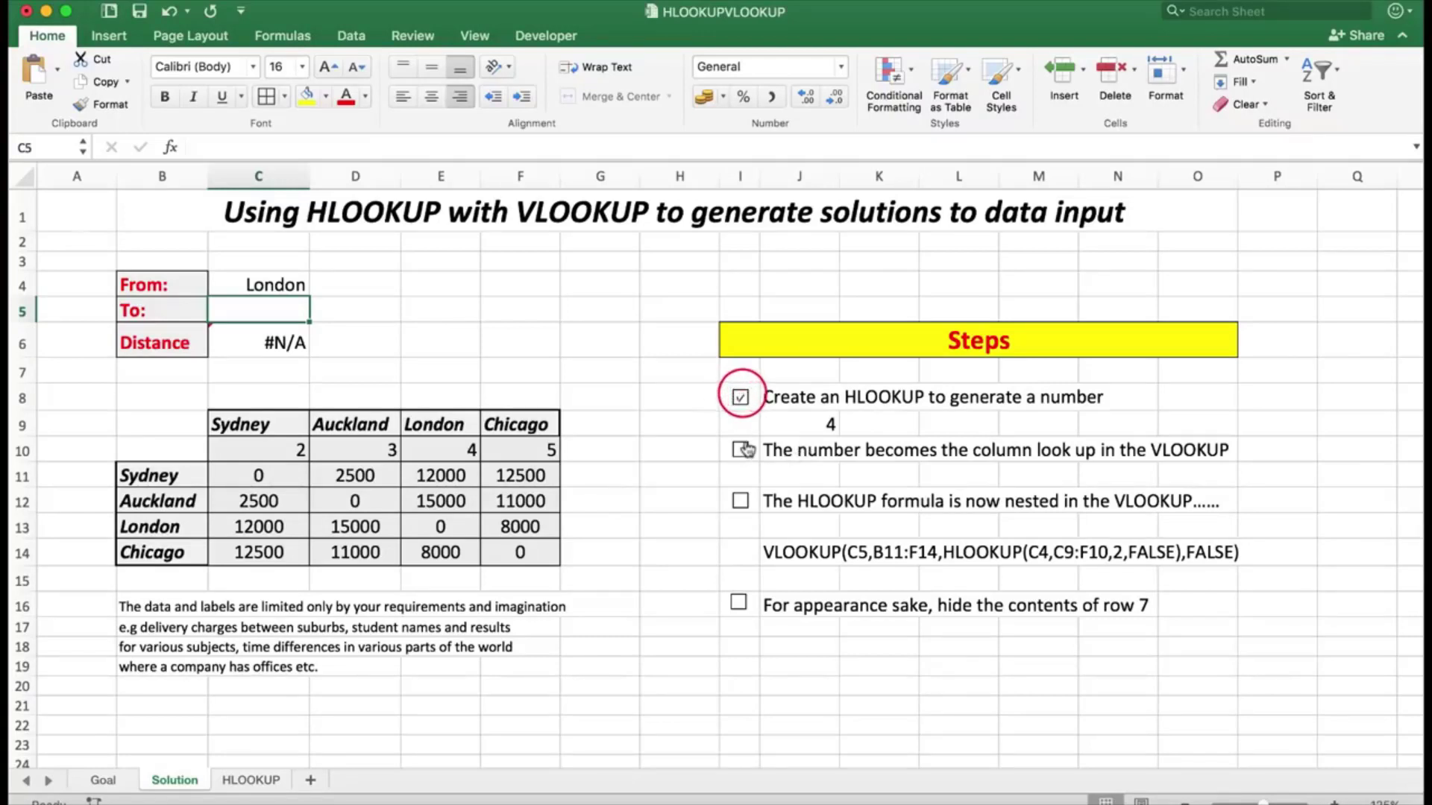
click(742, 450)
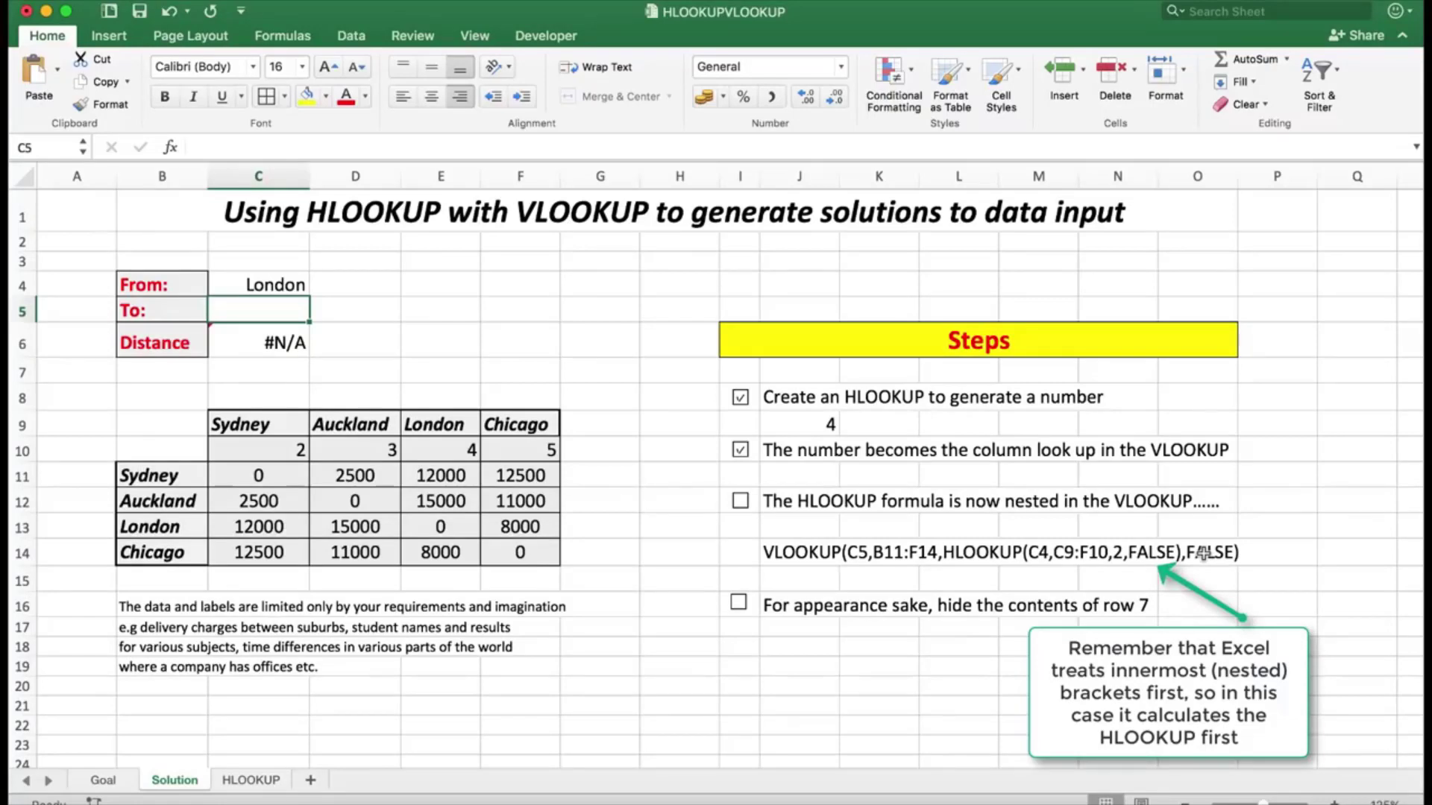
click(795, 553)
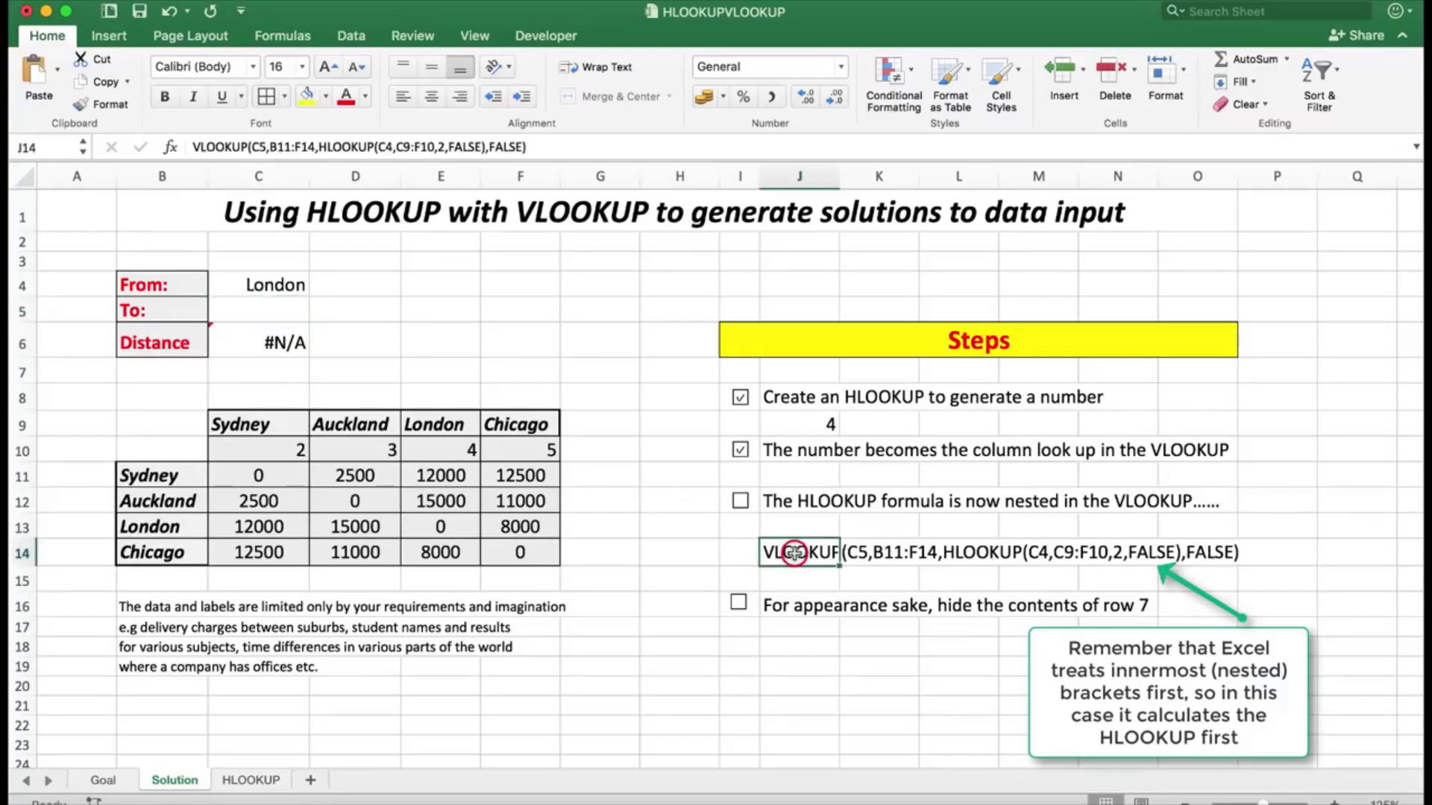
click(191, 146)
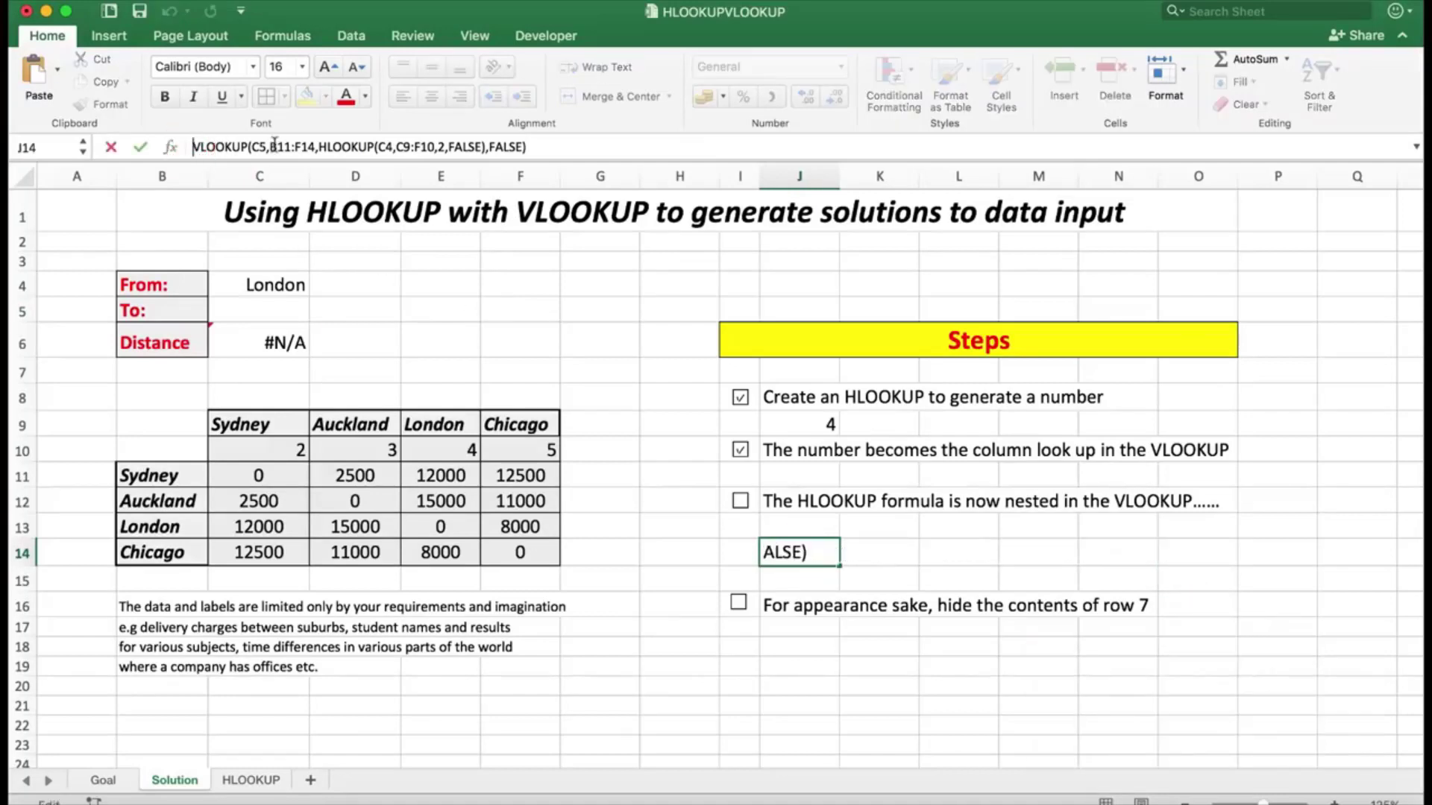
text(=)
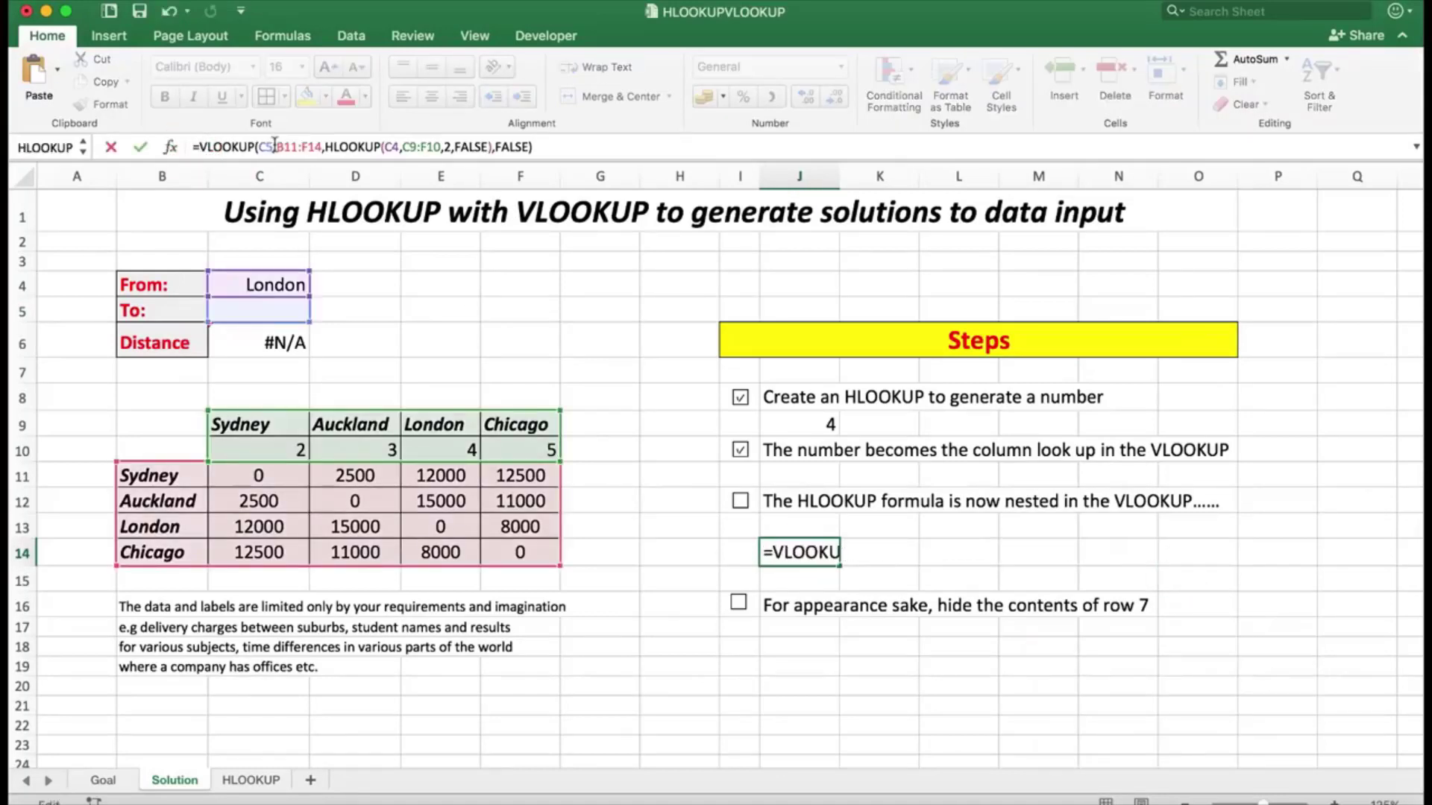
click(264, 310)
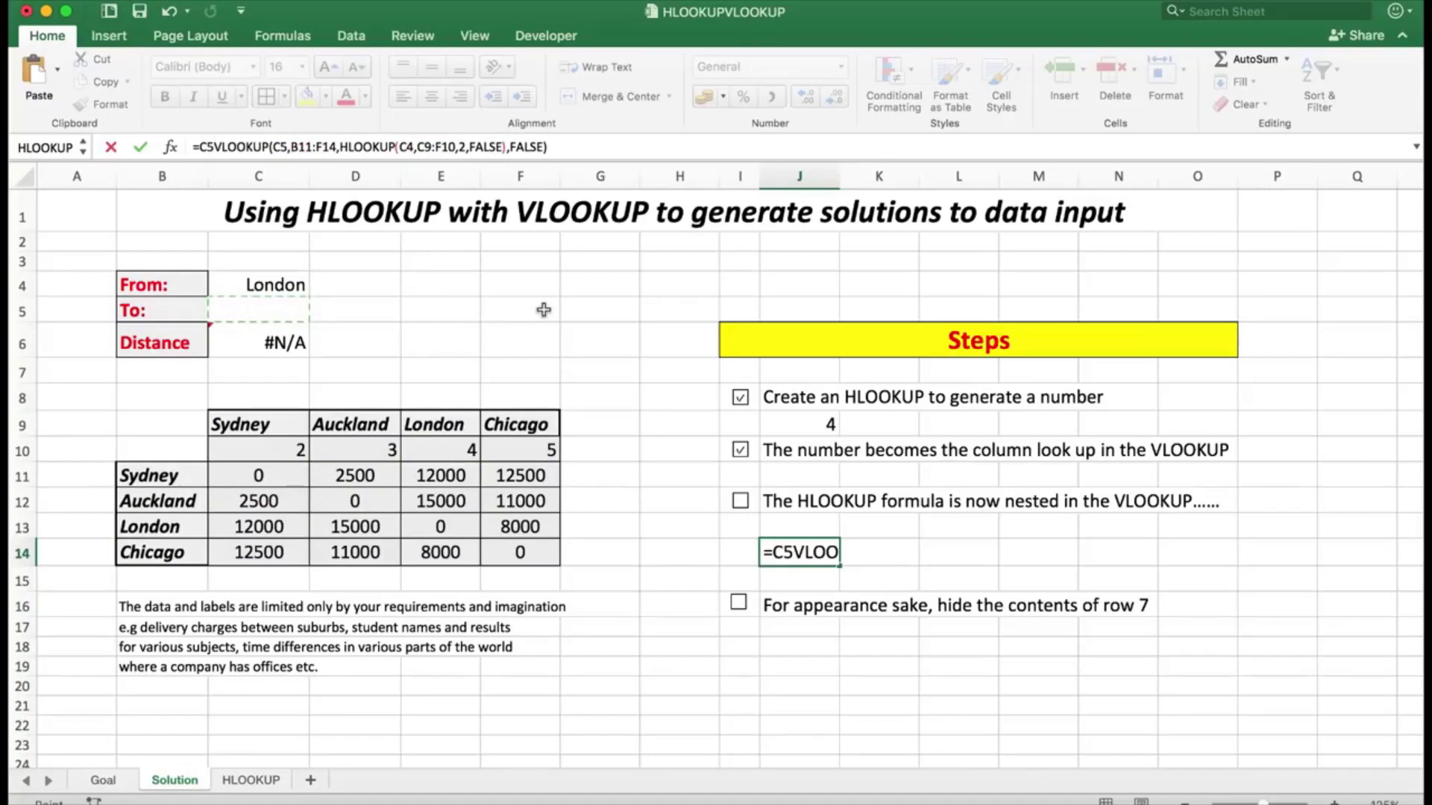
key(Escape)
Enter chicago as the To city in C5 and mark the checklist step about nesting HLOOKUP in VLOOKUP as done.
click(283, 312)
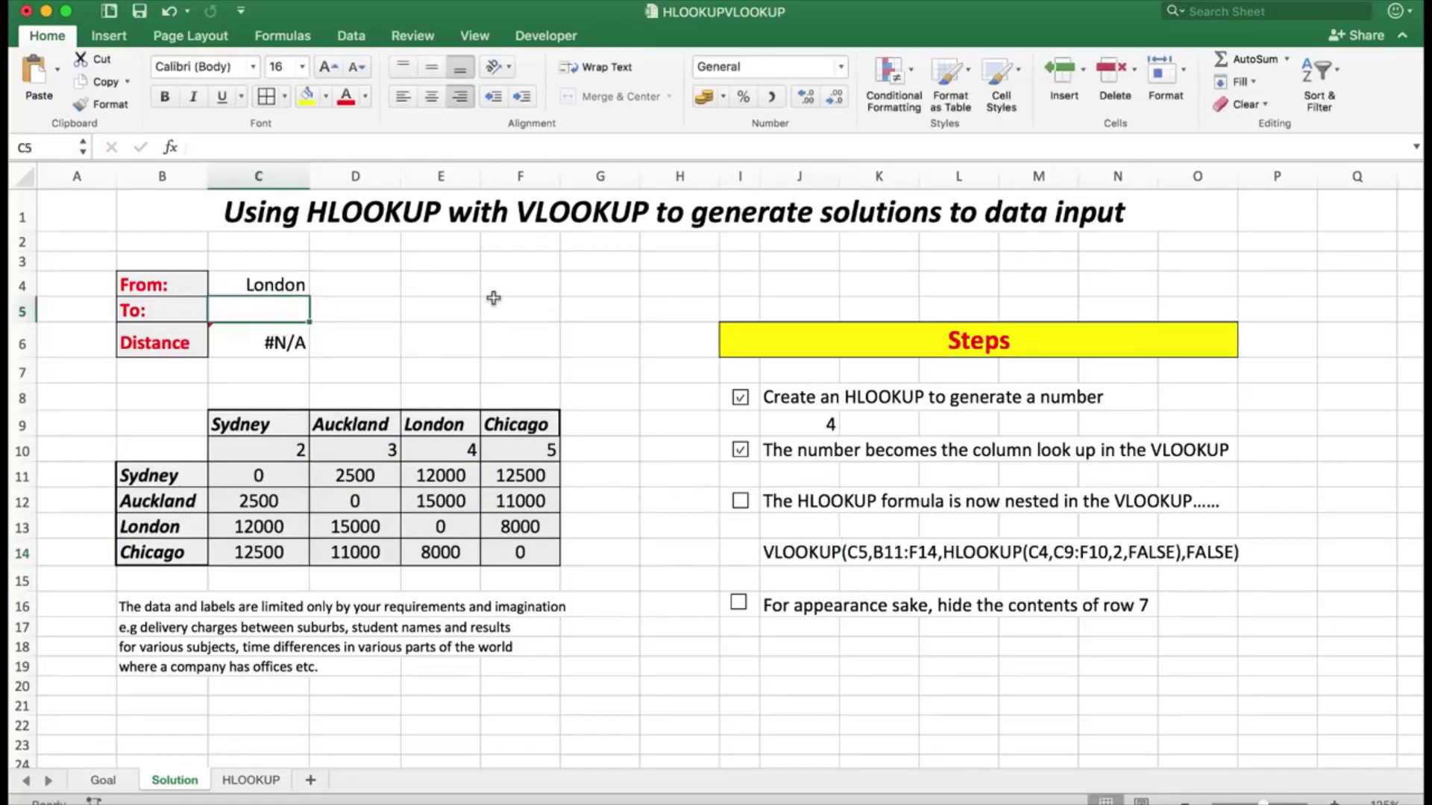
text(chic)
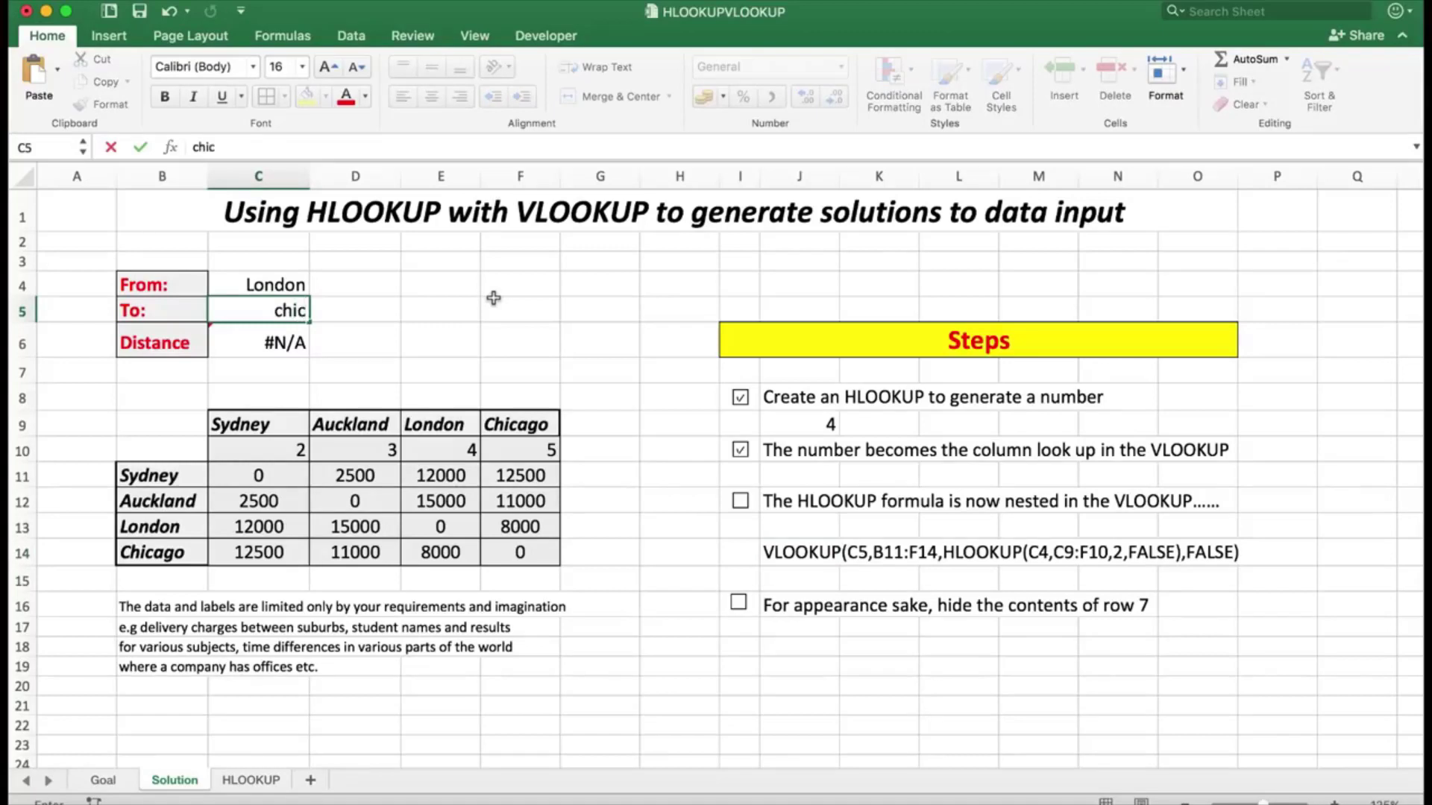
text(ago)
key(Return)
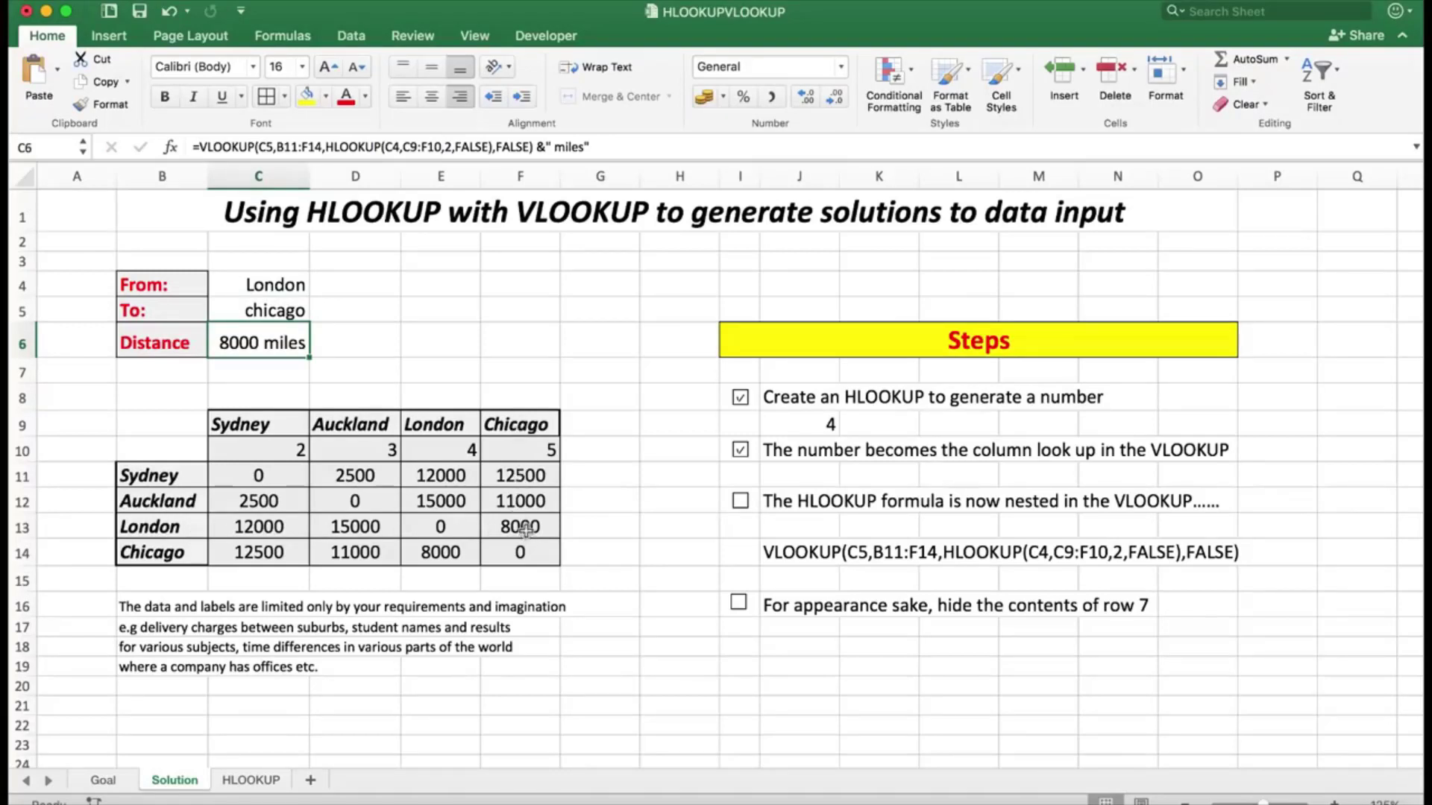
click(741, 501)
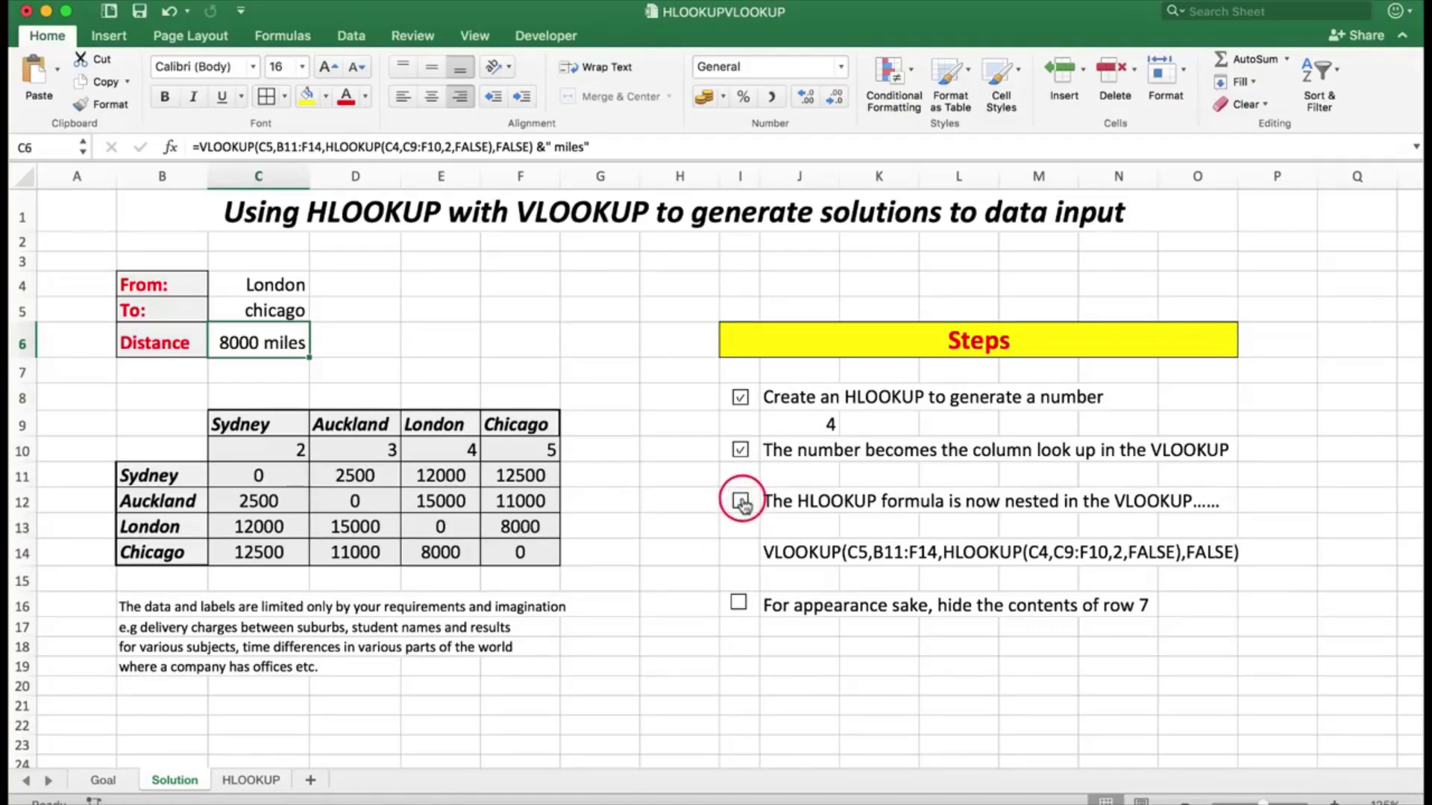
click(741, 501)
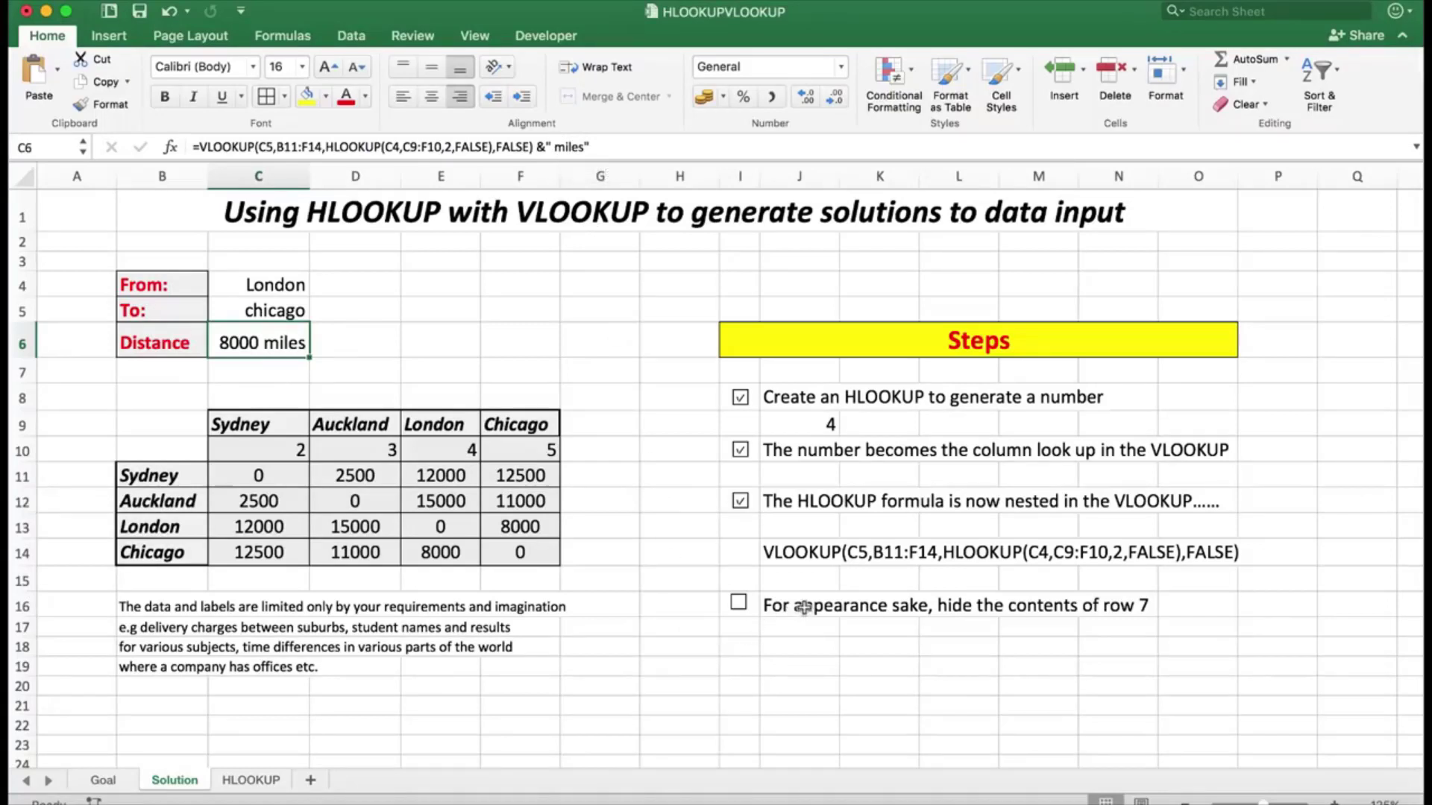
Mark the last checklist step as done and hide row 10 with the column index numbers.
click(738, 603)
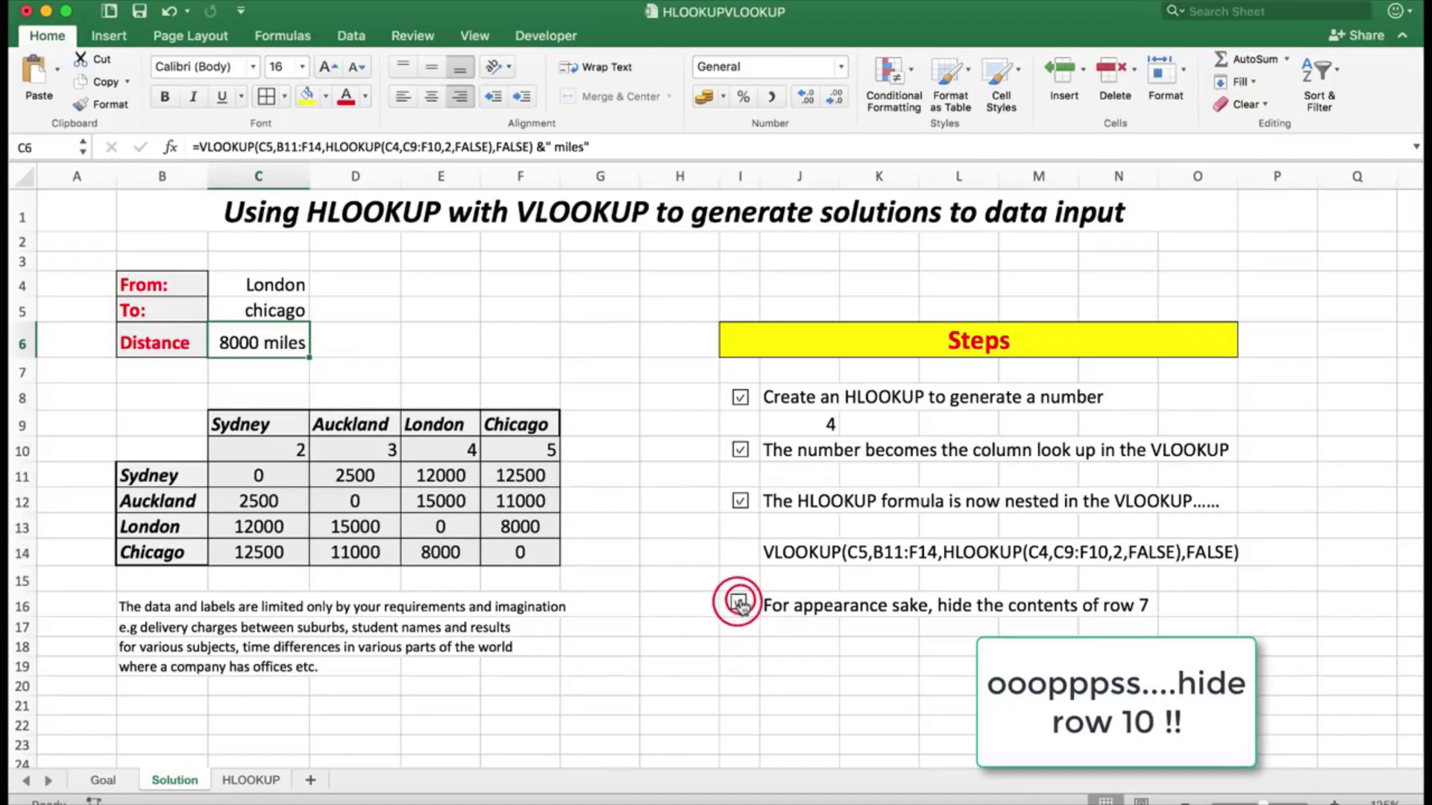
click(23, 451)
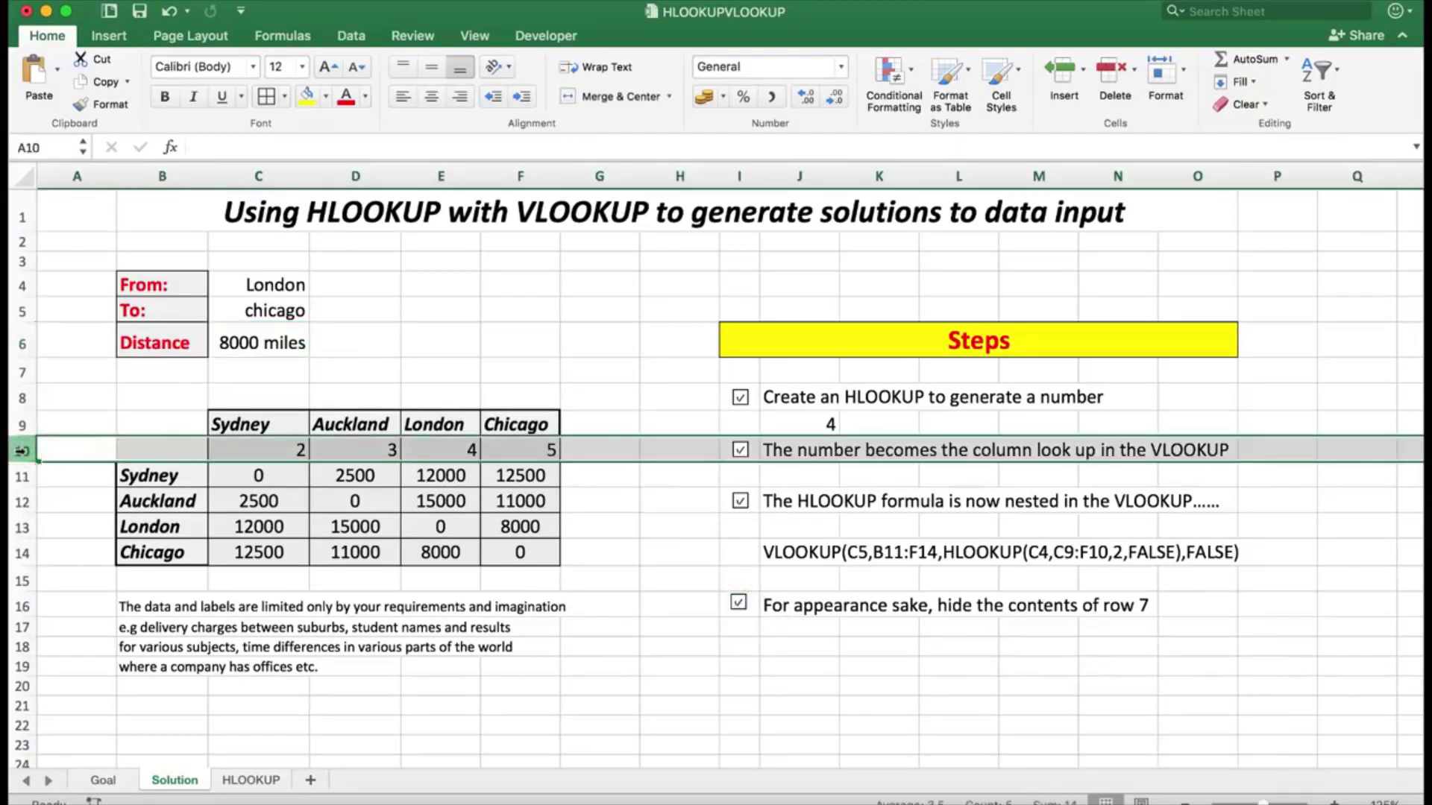
right_click(22, 451)
click(66, 654)
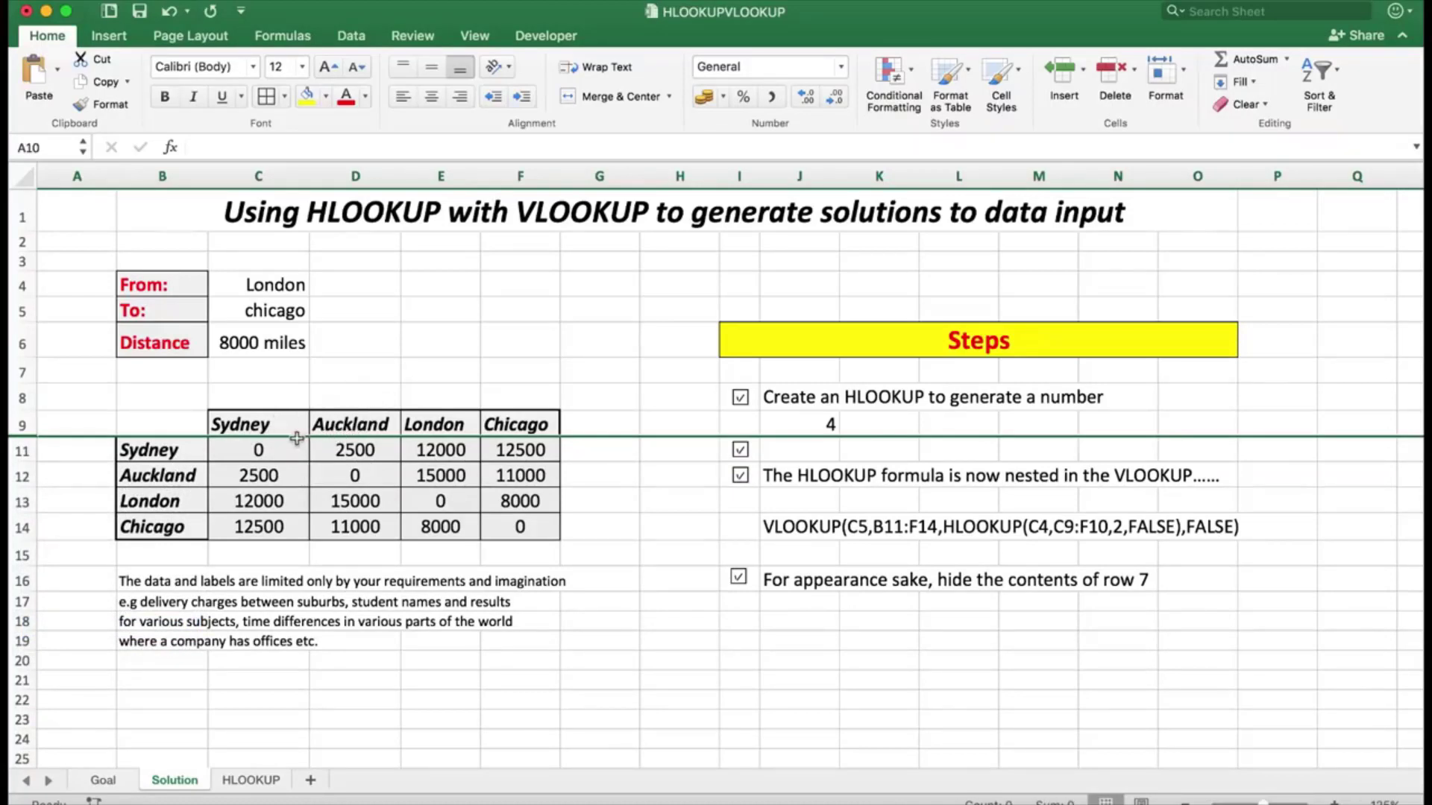
Change the From city in C4 to Sydney and the To city in C5 to Auckland.
click(271, 285)
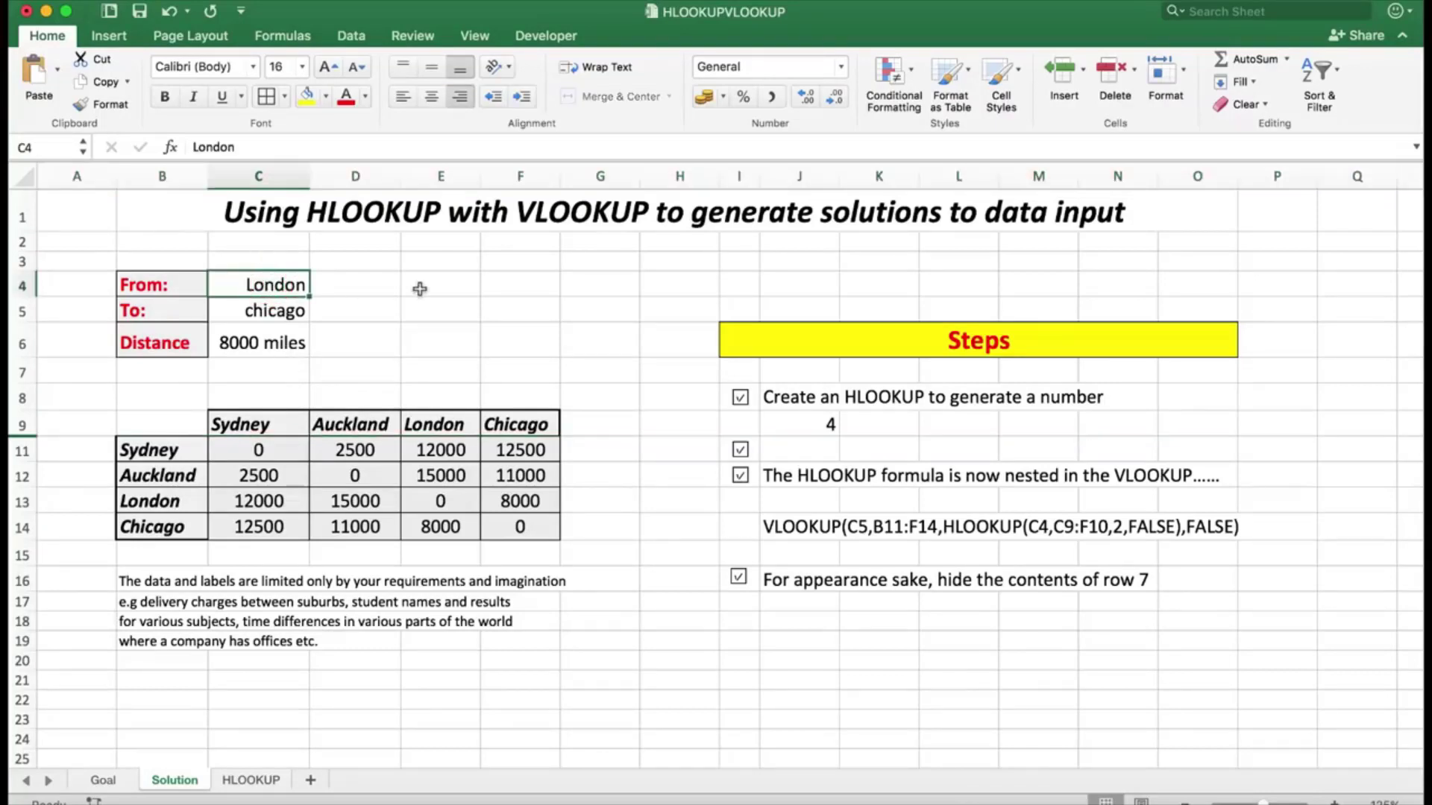
text(Sydney)
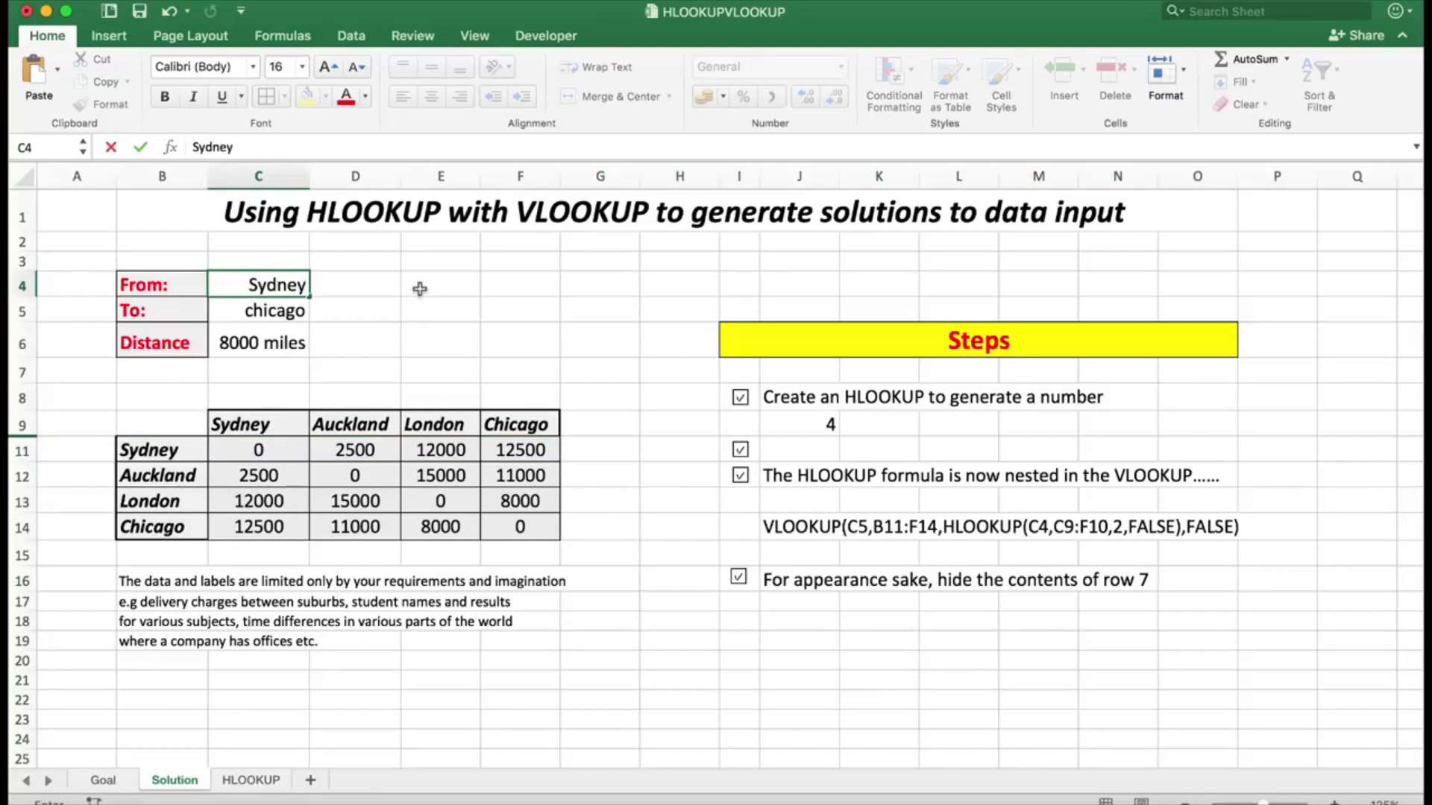
key(Return)
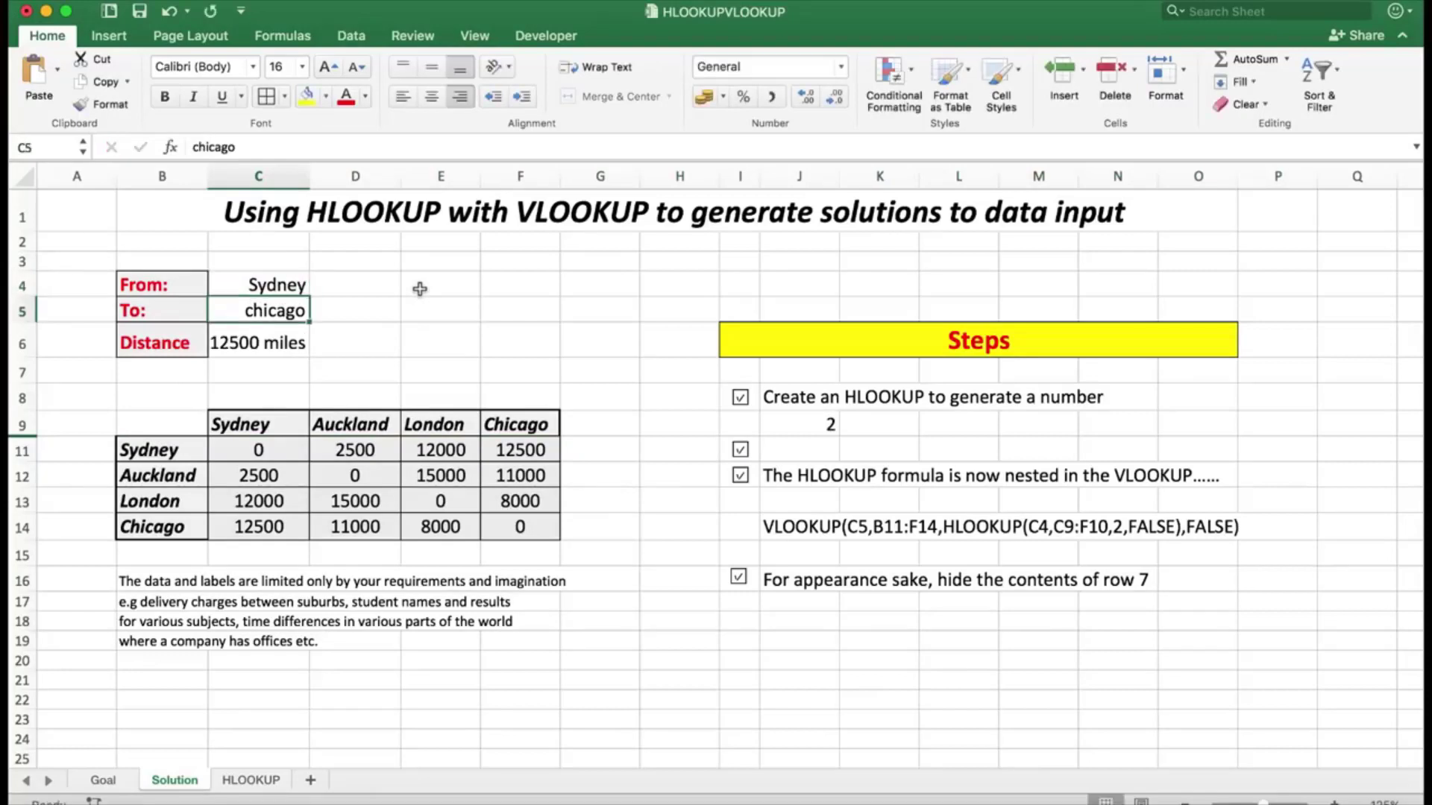
text(A)
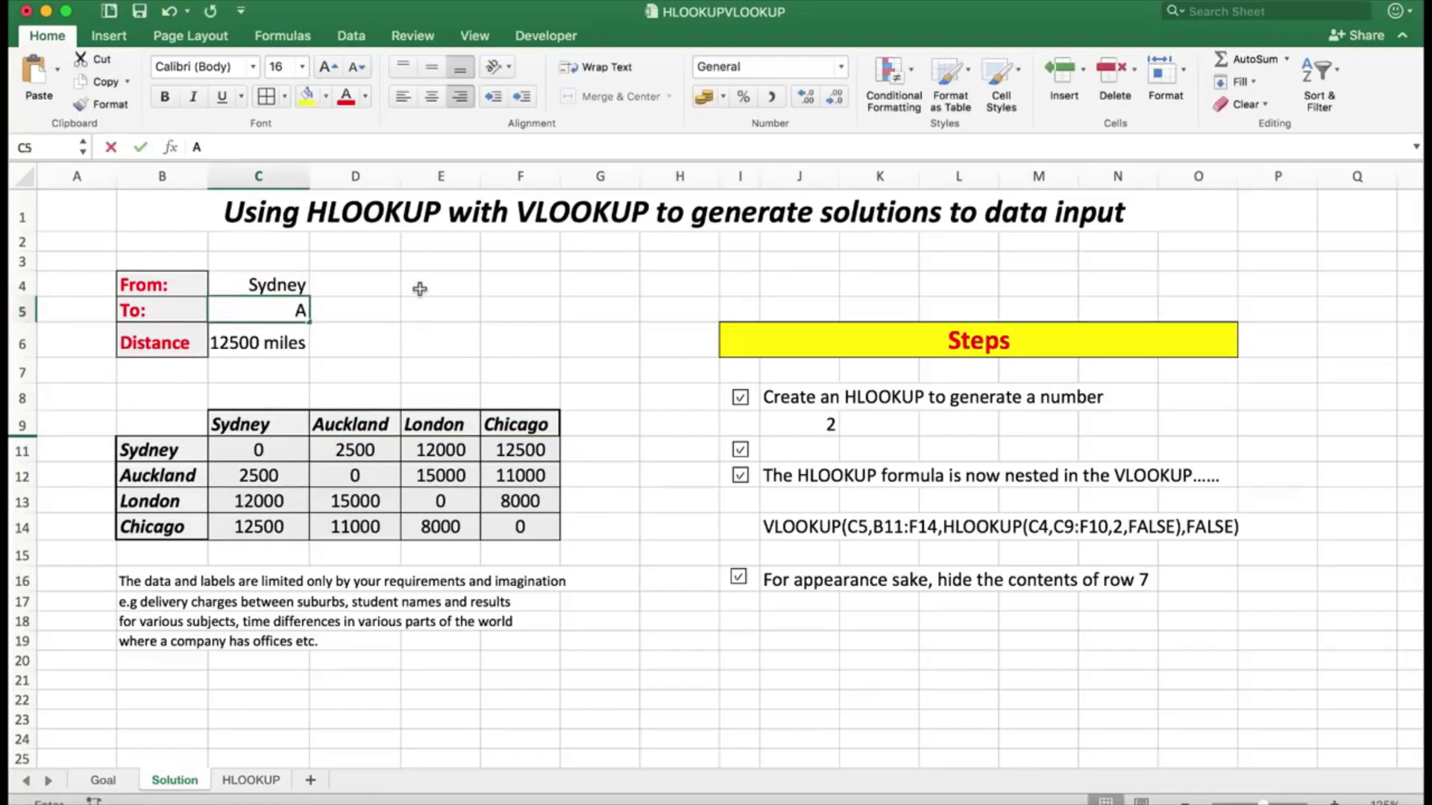
text(uckland)
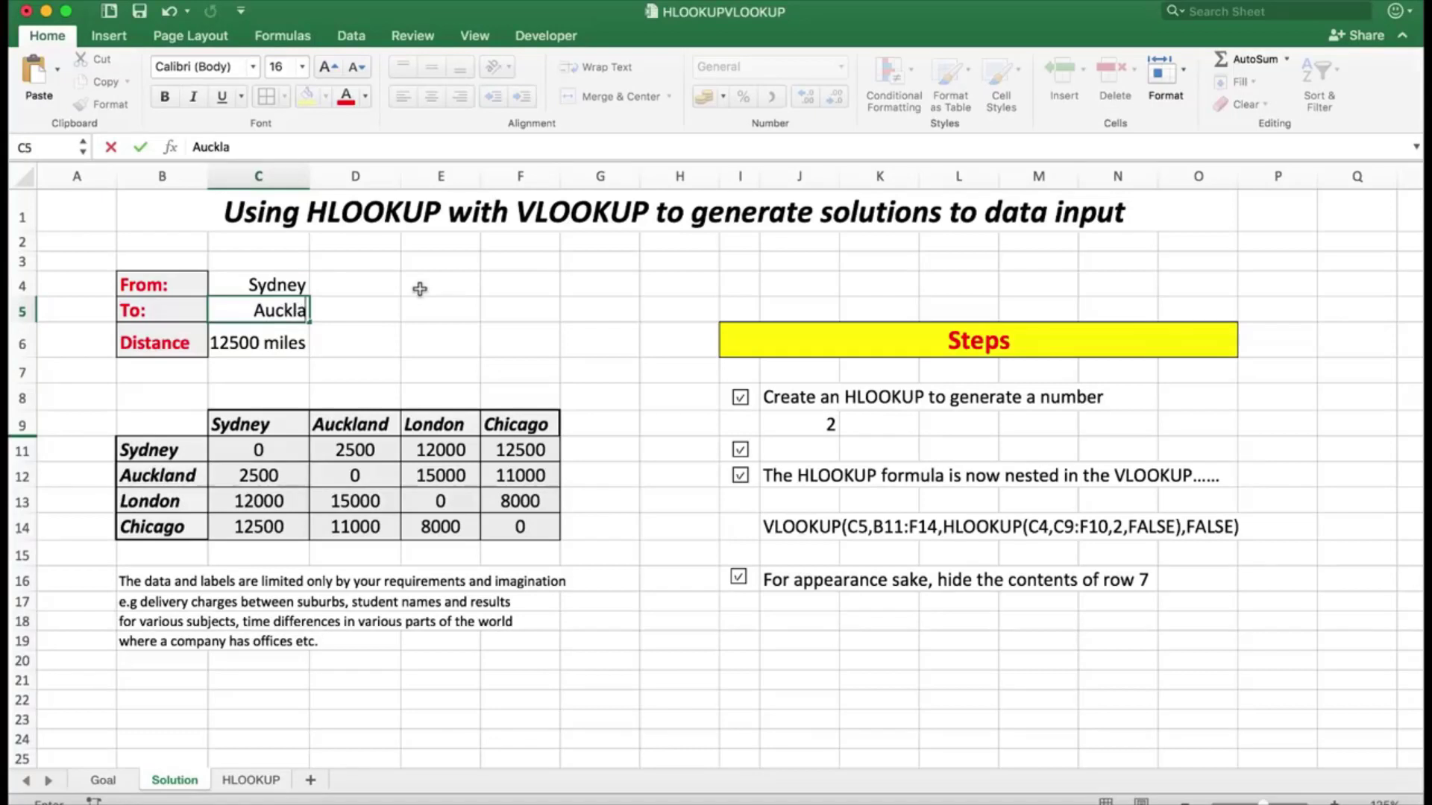
key(Return)
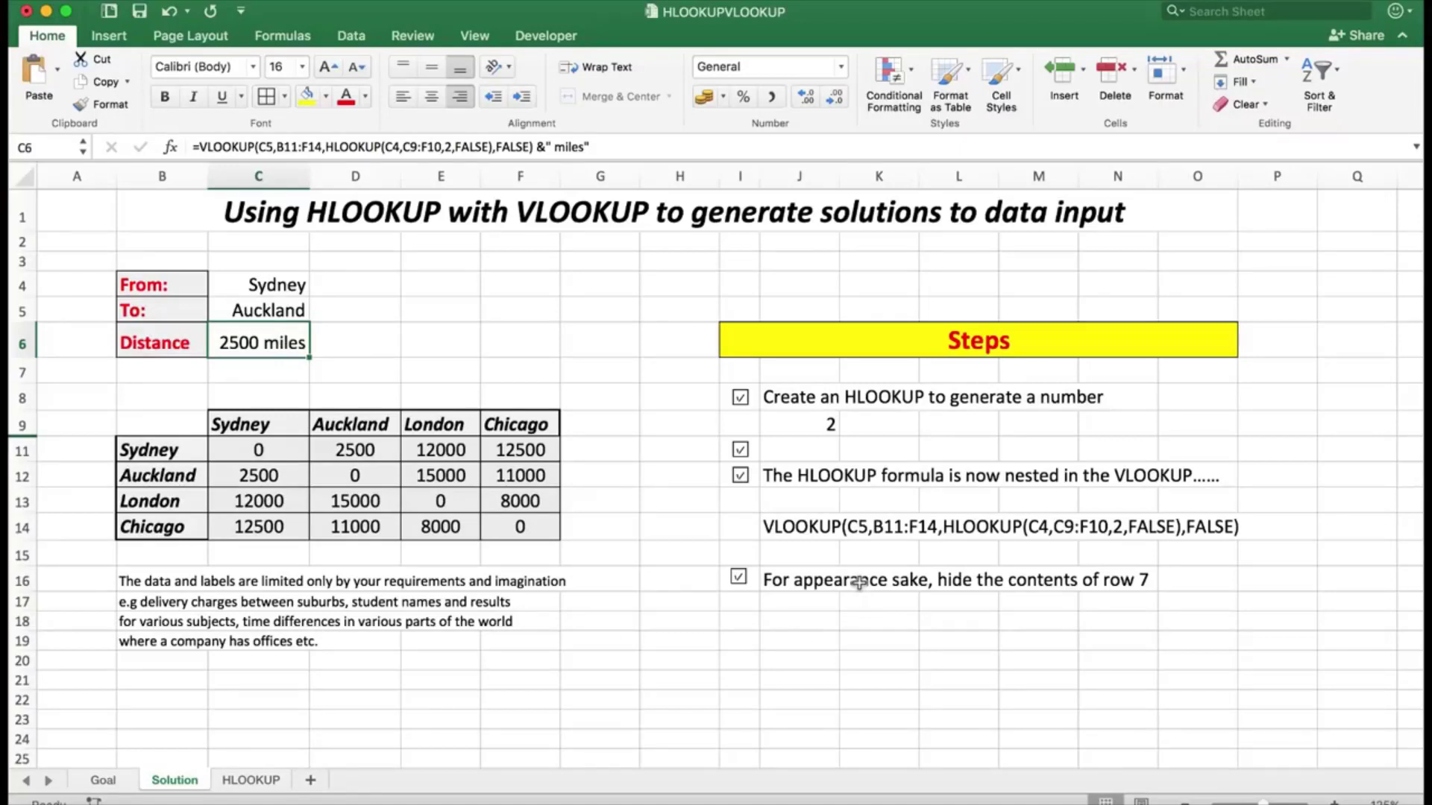
On the HLOOKUP sheet, set the City in F8 to London.
click(253, 781)
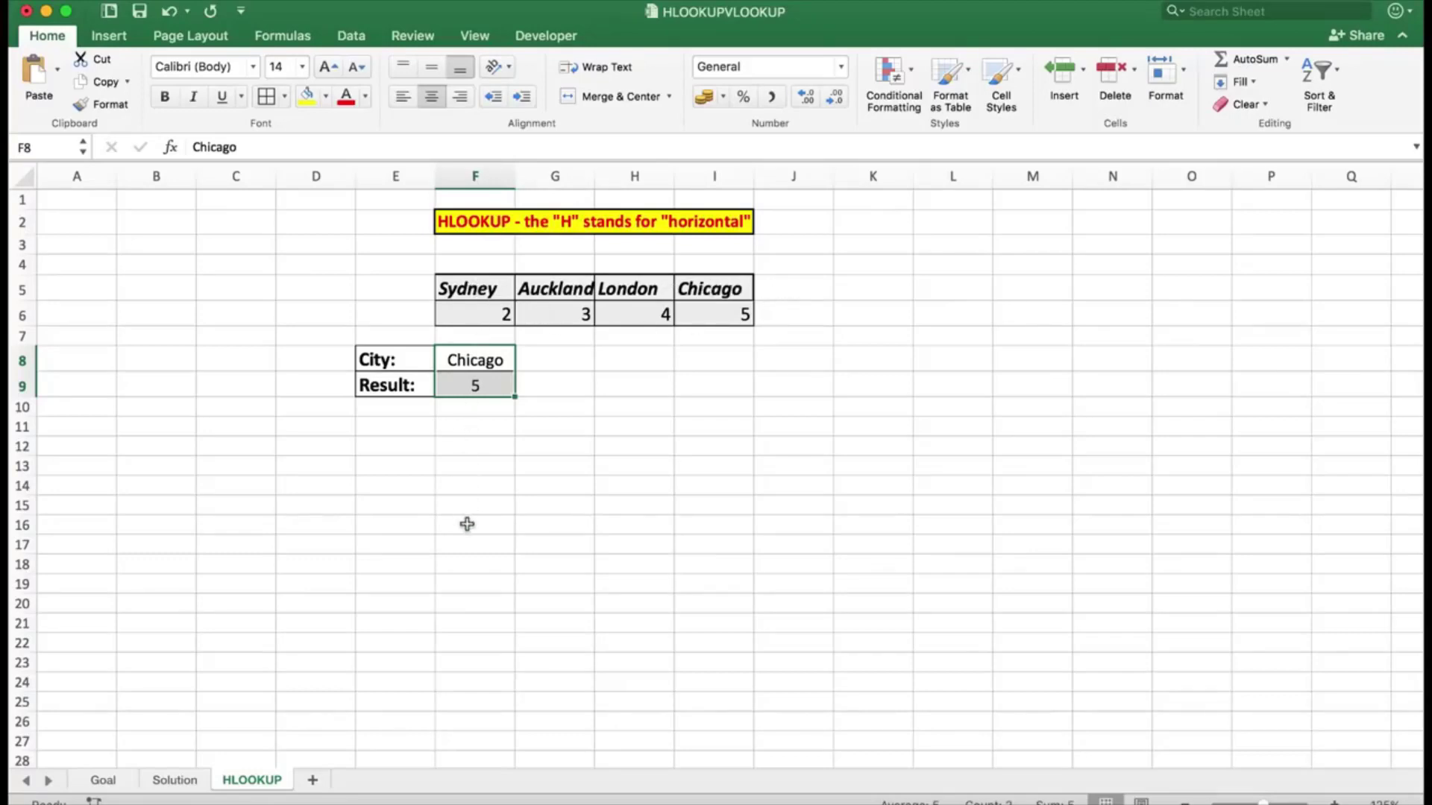
click(466, 360)
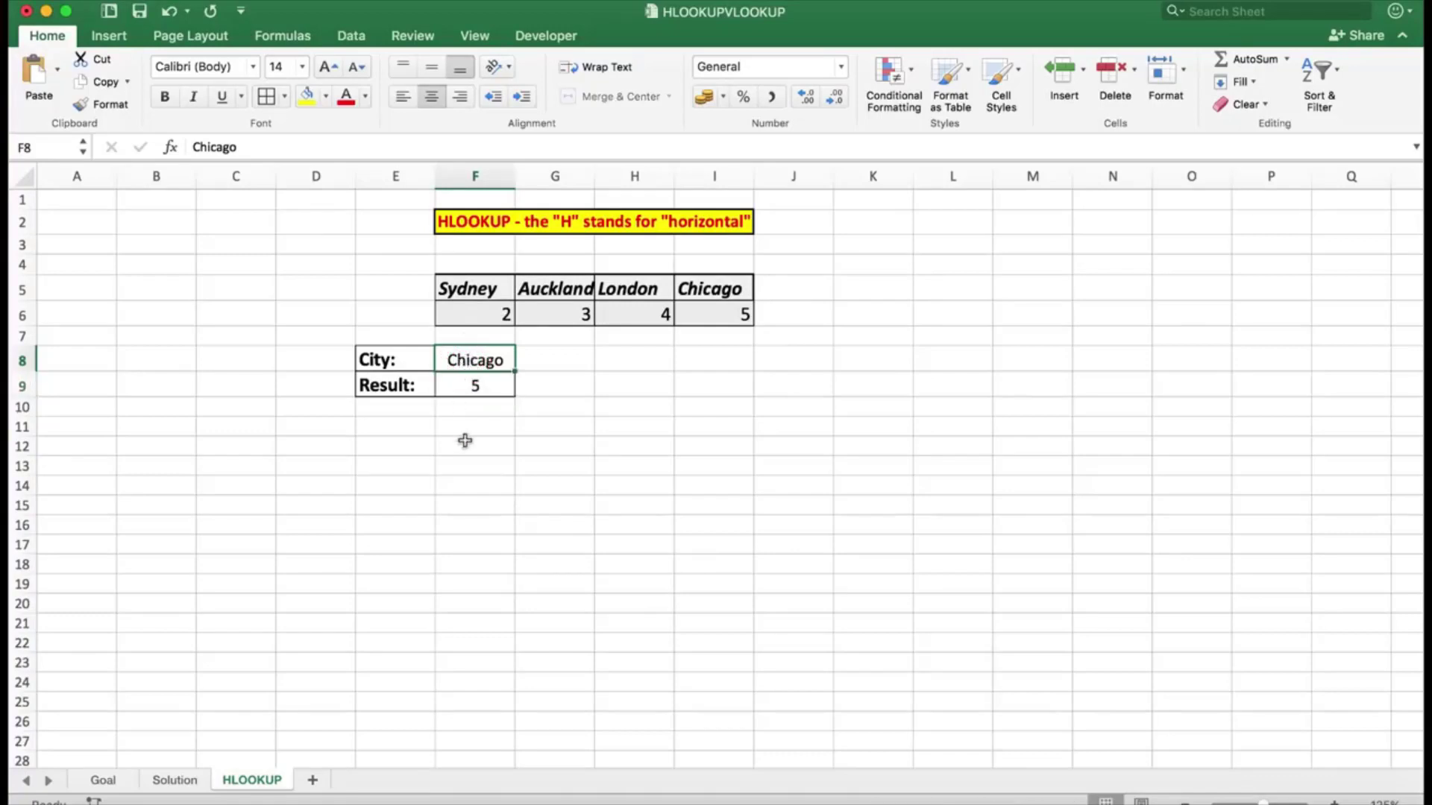
text(Lond)
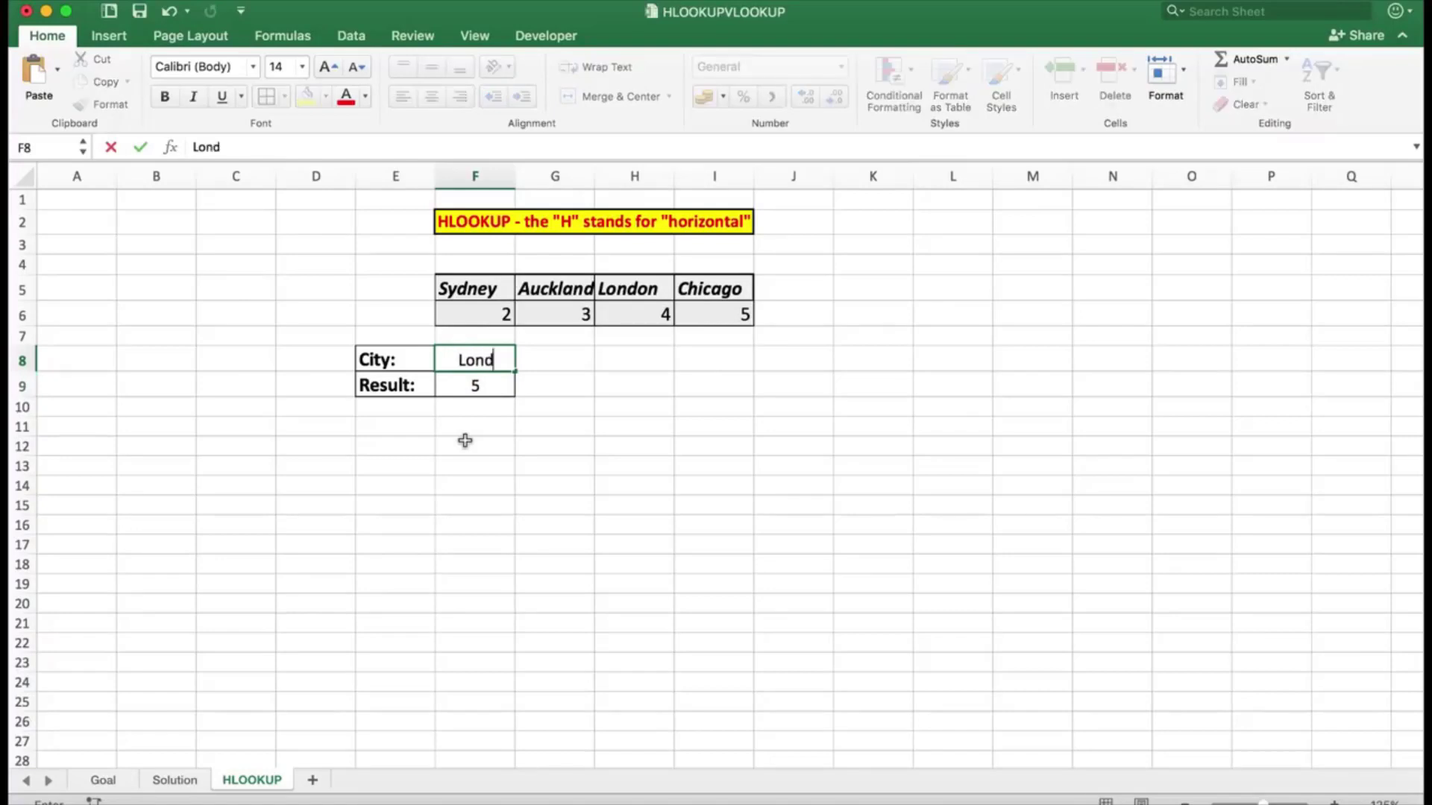
text(on)
key(Return)
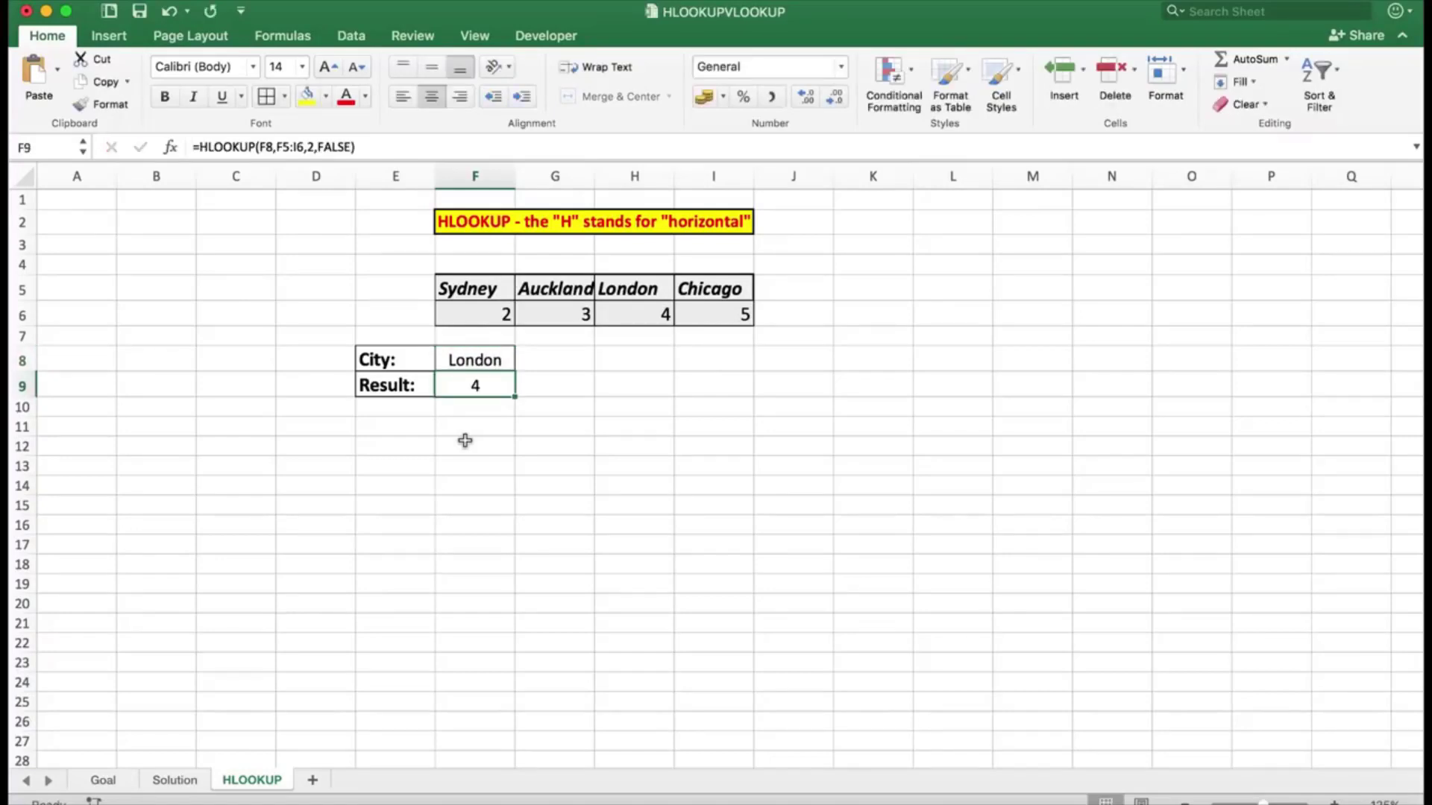
Examine the HLOOKUP formula in the Result cell F9 and its lookup value in F8.
click(477, 385)
click(473, 362)
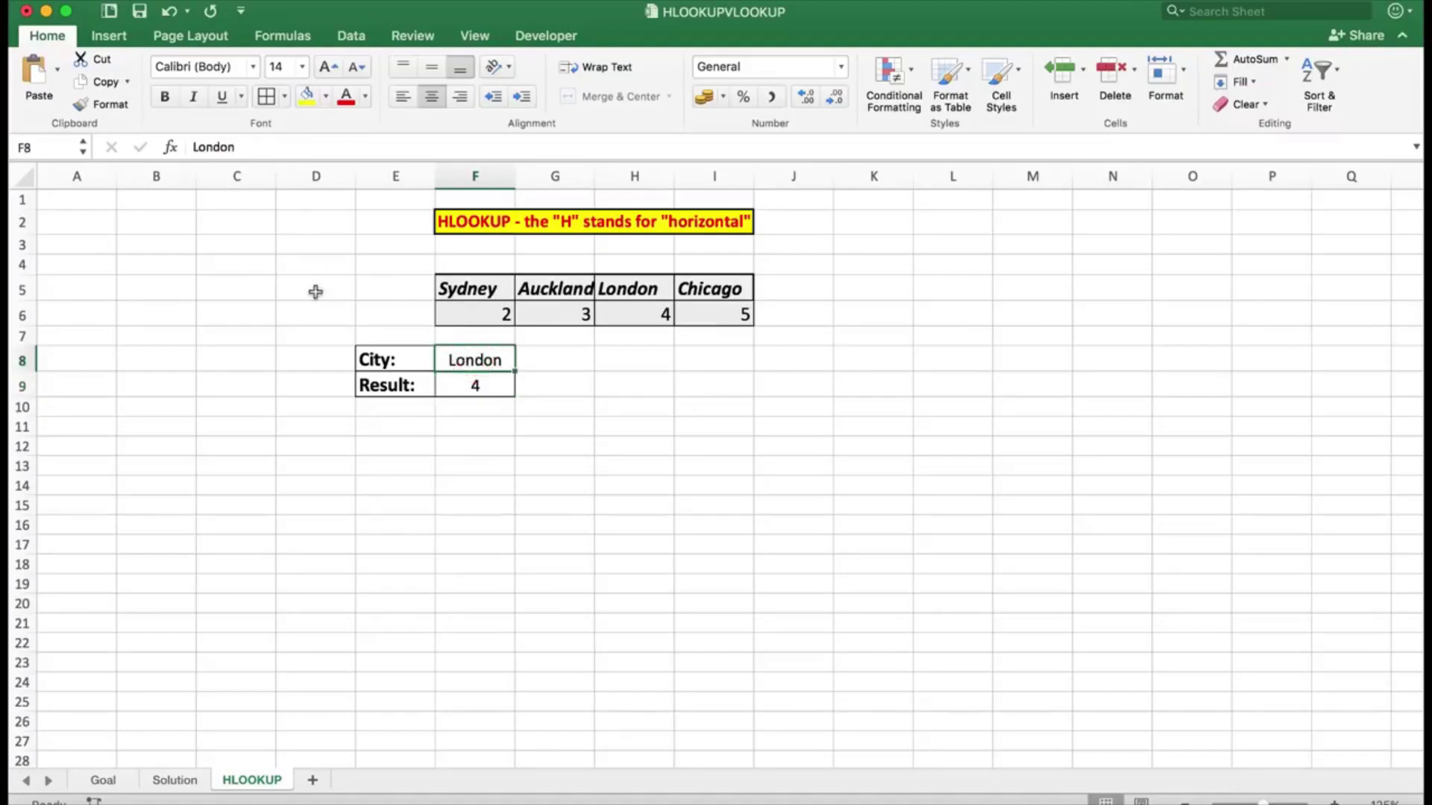
click(477, 384)
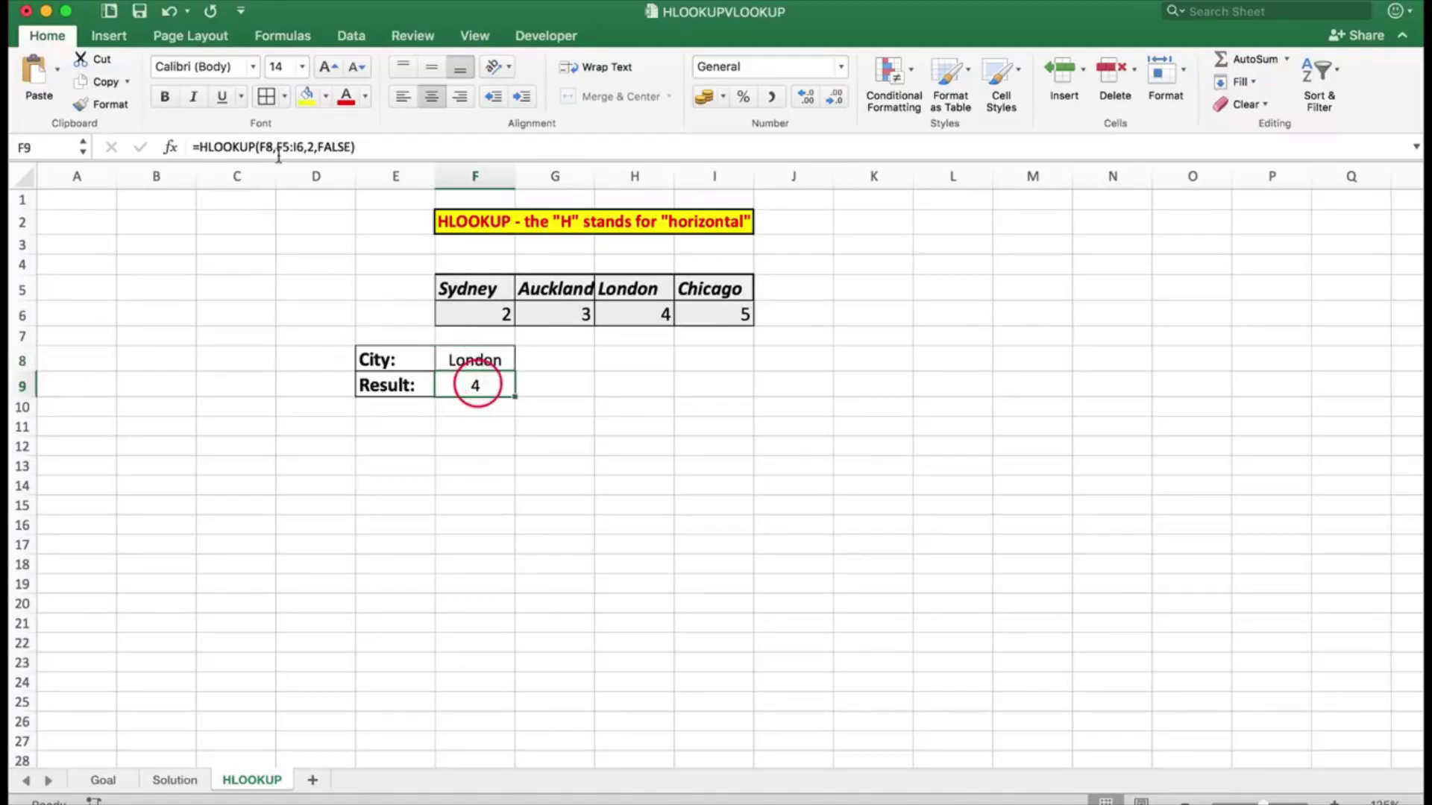